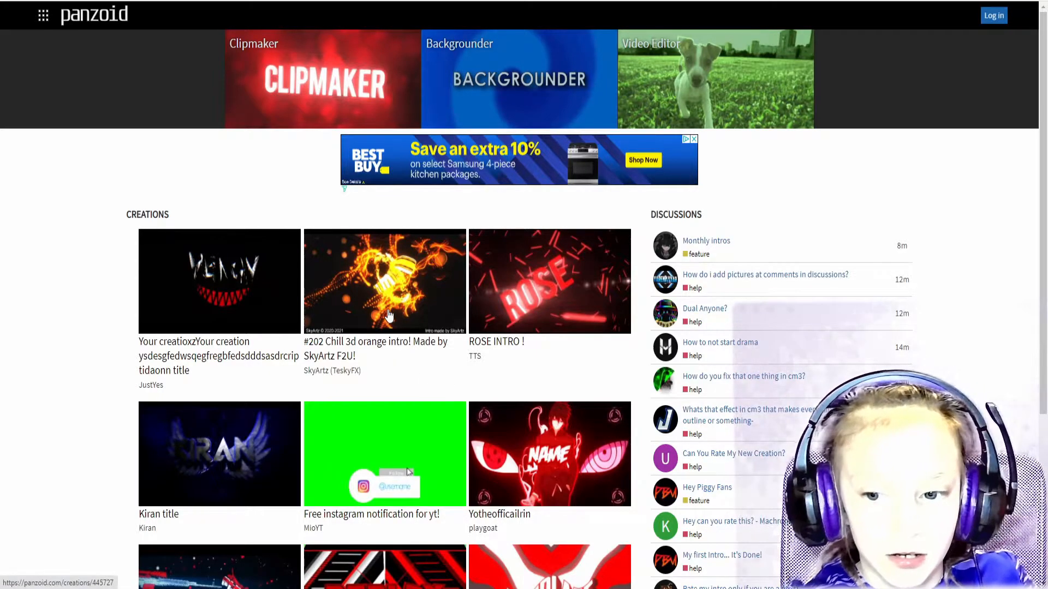
Open the full list of community creations and browse through it.
{"action": "scroll", "coordinate": [391, 389], "scroll_direction": "down", "scroll_amount": 5}
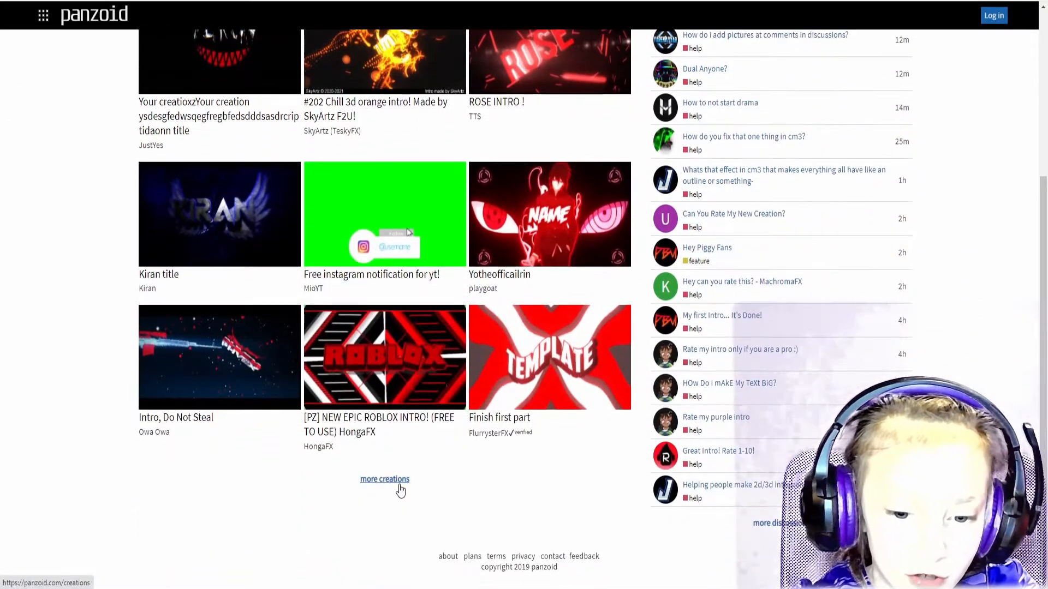
{"action": "left_click", "coordinate": [389, 480]}
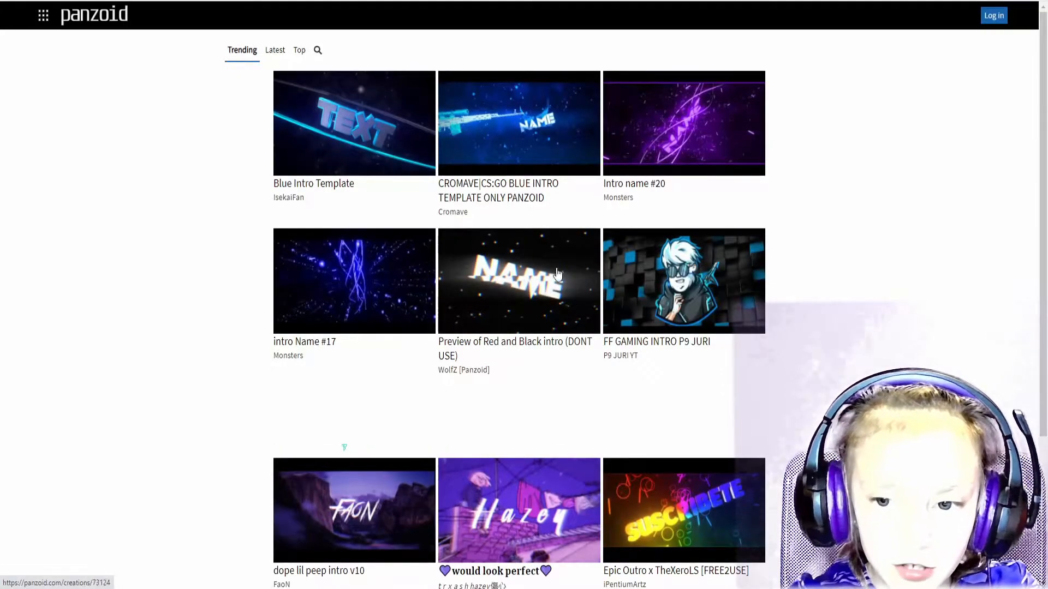
{"action": "scroll", "coordinate": [505, 470], "scroll_direction": "down", "scroll_amount": 8}
{"action": "scroll", "coordinate": [202, 208], "scroll_direction": "up", "scroll_amount": 8}
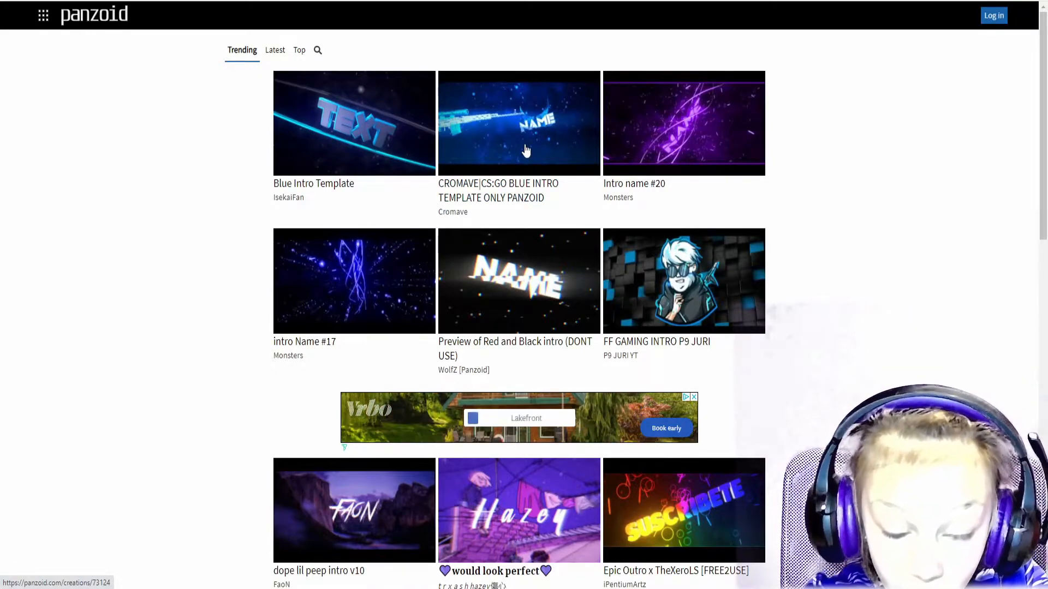
{"action": "scroll", "coordinate": [489, 294], "scroll_direction": "down", "scroll_amount": 20}
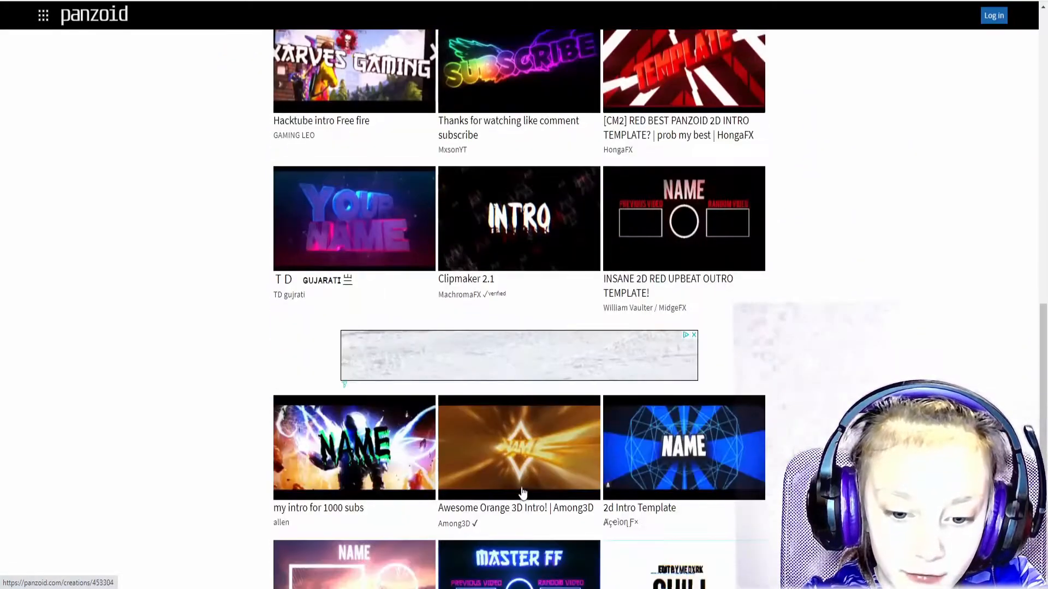
{"action": "scroll", "coordinate": [426, 292], "scroll_direction": "up", "scroll_amount": 20}
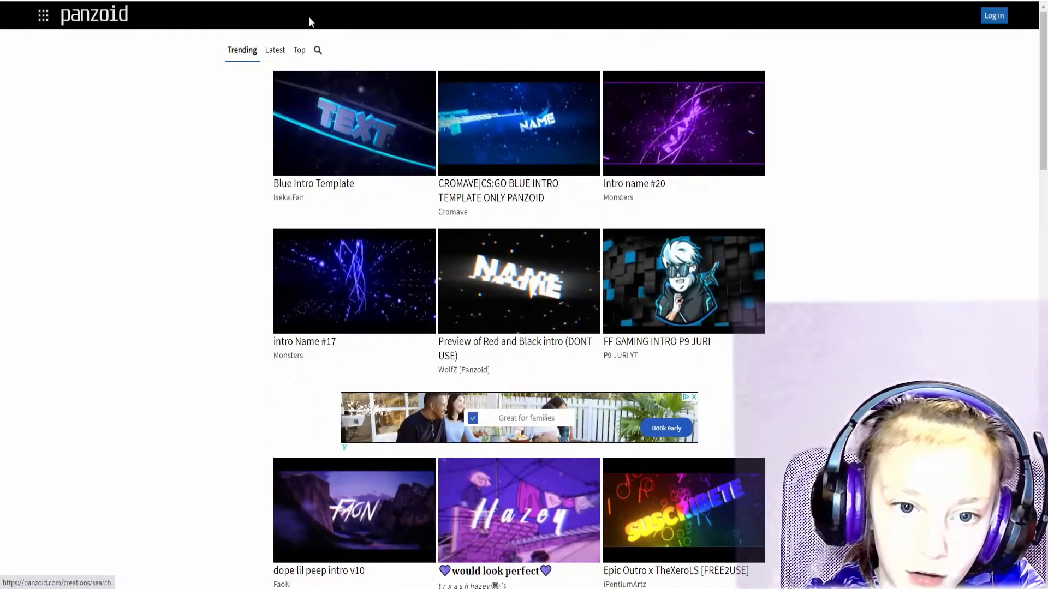
Search the creations for 'nome' and scroll through the results.
{"action": "left_click", "coordinate": [317, 51]}
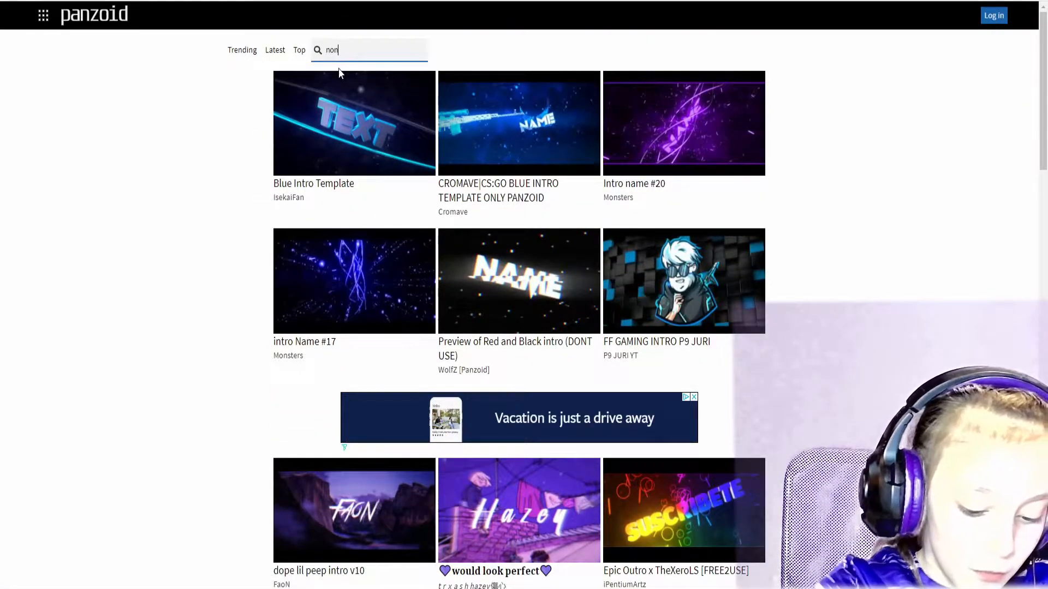
{"action": "type", "text": "nome"}
{"action": "key", "text": "Return"}
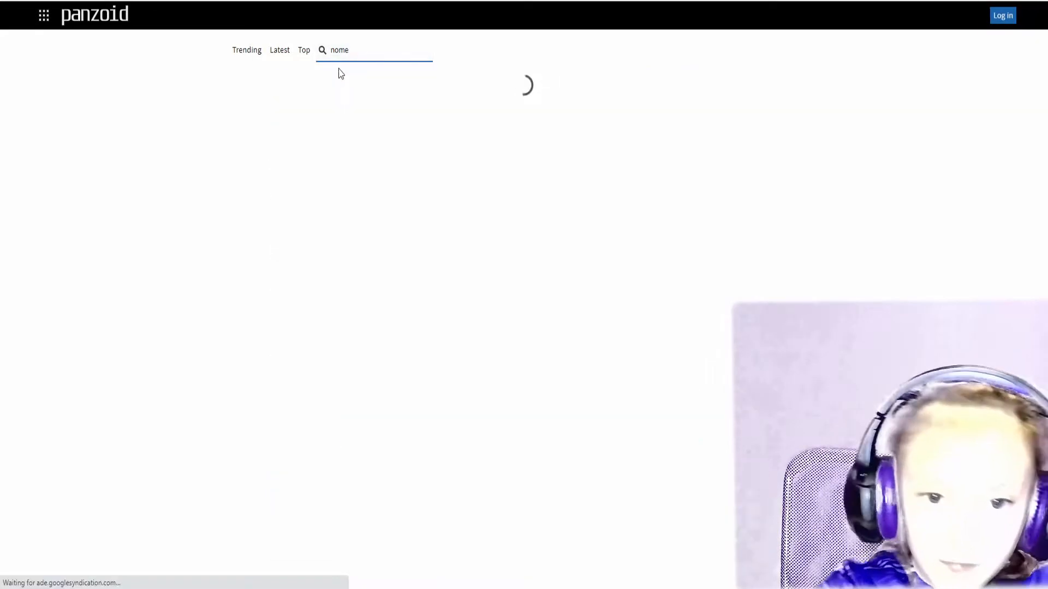
{"action": "scroll", "coordinate": [546, 328], "scroll_direction": "down", "scroll_amount": 9}
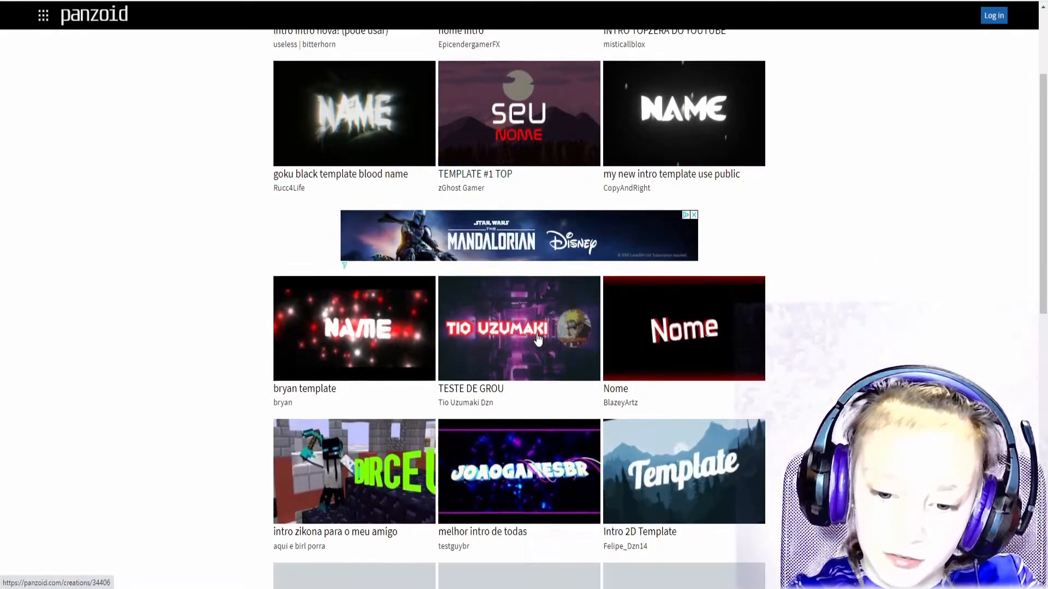
{"action": "scroll", "coordinate": [530, 420], "scroll_direction": "down", "scroll_amount": 10}
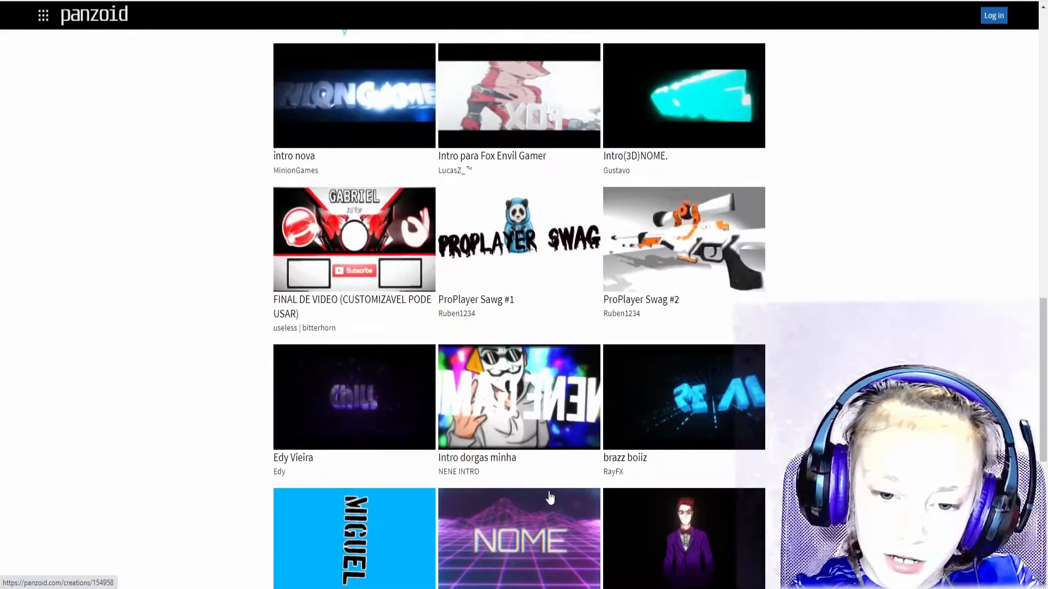
{"action": "scroll", "coordinate": [552, 496], "scroll_direction": "down", "scroll_amount": 8}
{"action": "scroll", "coordinate": [557, 511], "scroll_direction": "up", "scroll_amount": 16}
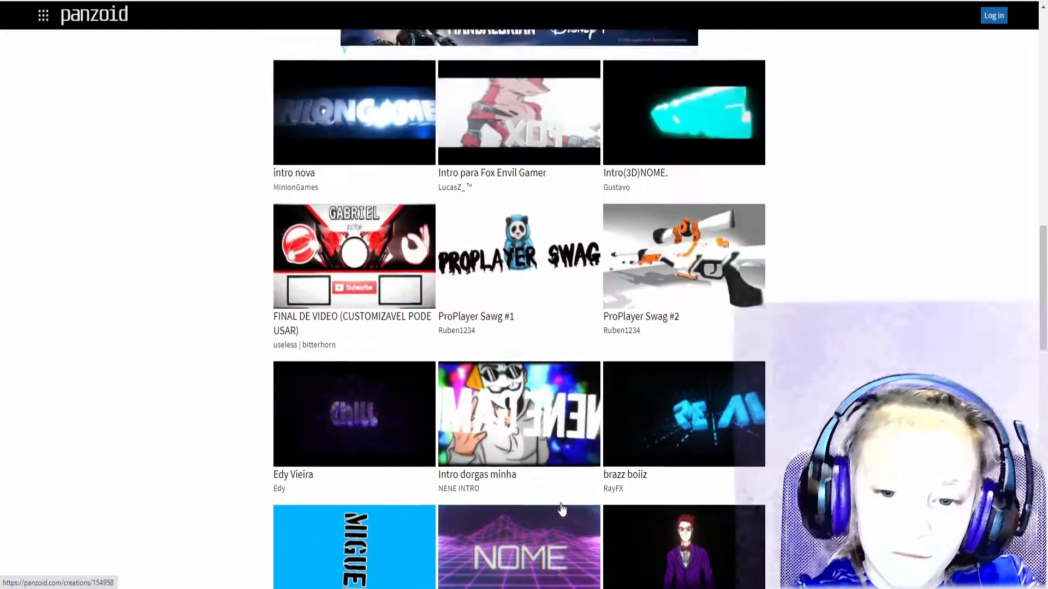
{"action": "scroll", "coordinate": [553, 491], "scroll_direction": "down", "scroll_amount": 20}
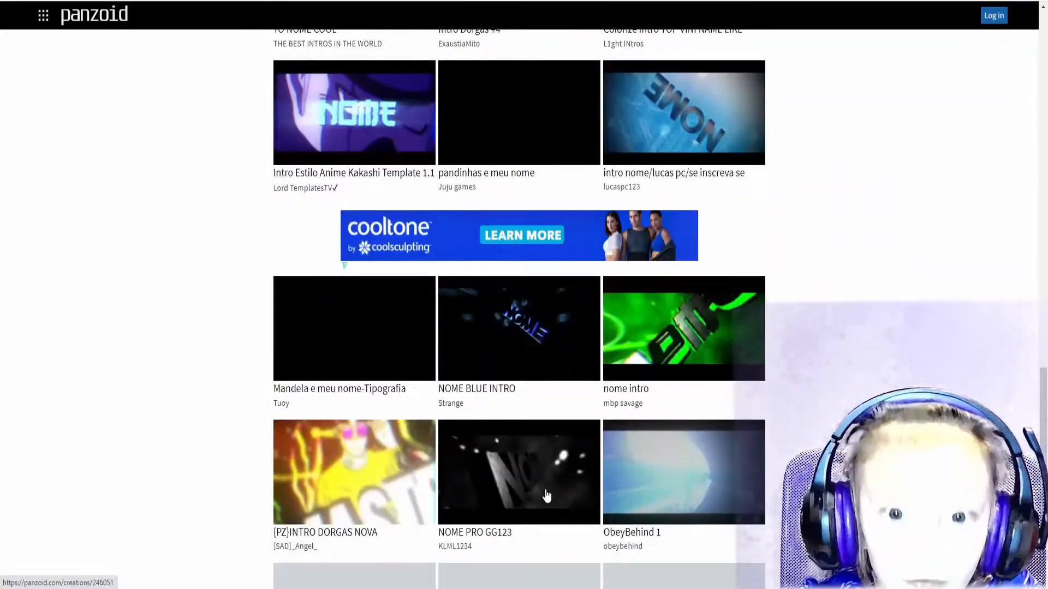
{"action": "scroll", "coordinate": [539, 501], "scroll_direction": "down", "scroll_amount": 4}
{"action": "scroll", "coordinate": [539, 498], "scroll_direction": "up", "scroll_amount": 17}
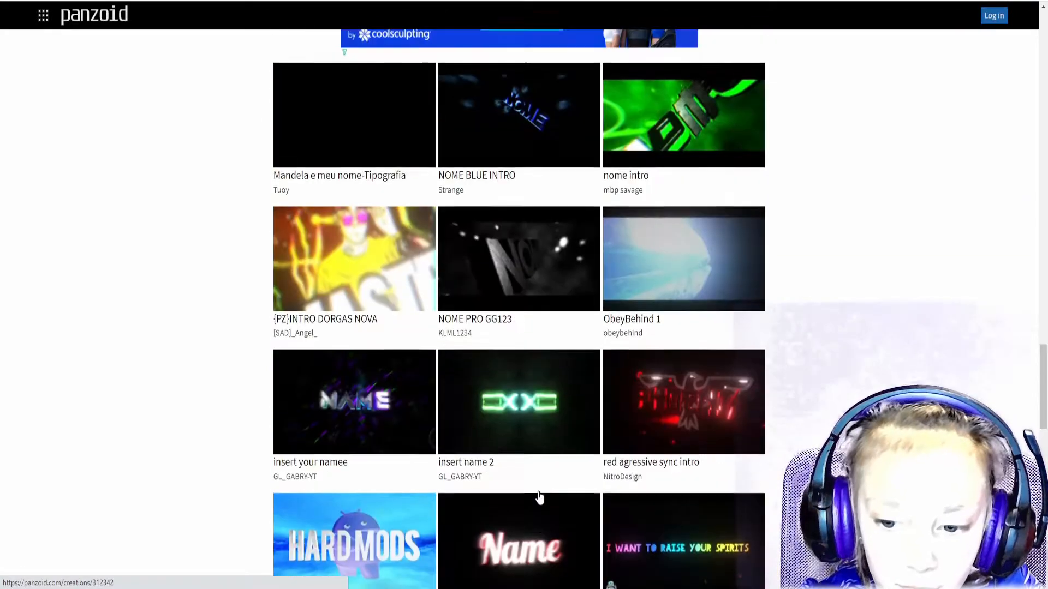
{"action": "scroll", "coordinate": [539, 497], "scroll_direction": "up", "scroll_amount": 15}
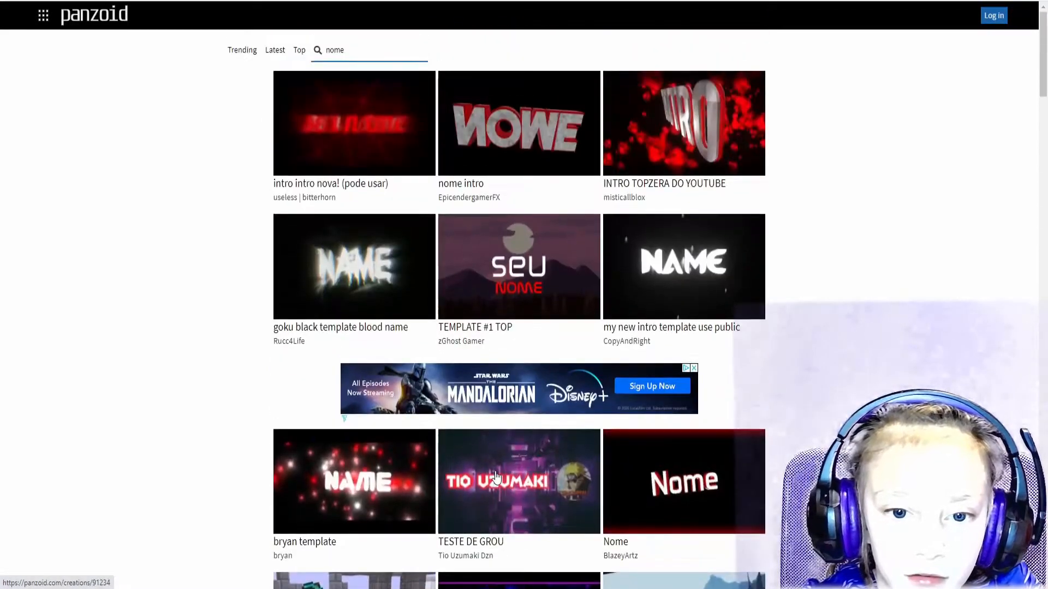
Browse the Trending, Latest and Top creation lists.
{"action": "left_click", "coordinate": [252, 50]}
{"action": "left_click", "coordinate": [276, 50]}
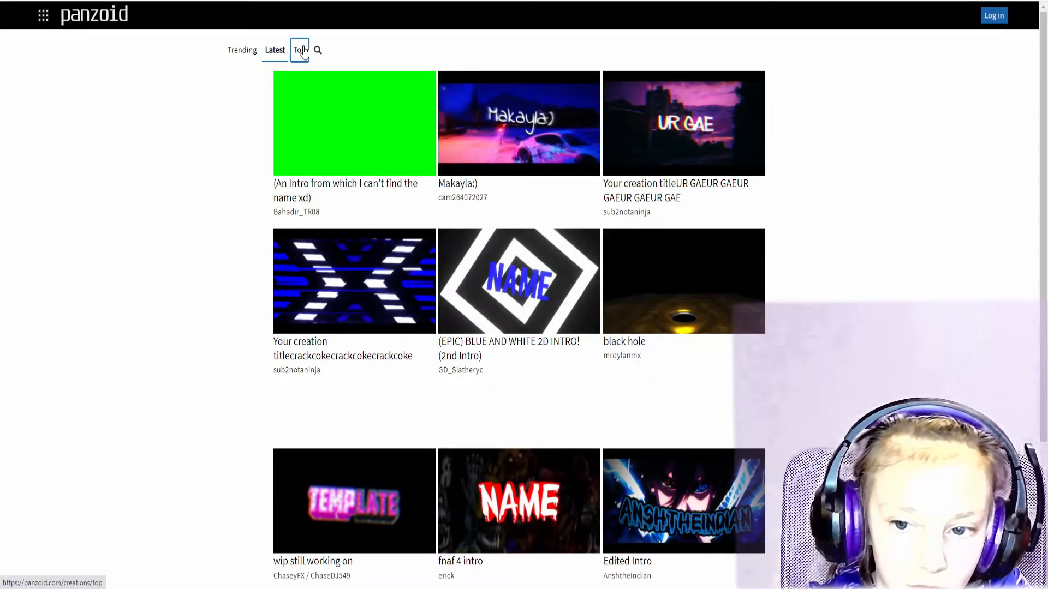
{"action": "left_click", "coordinate": [304, 51]}
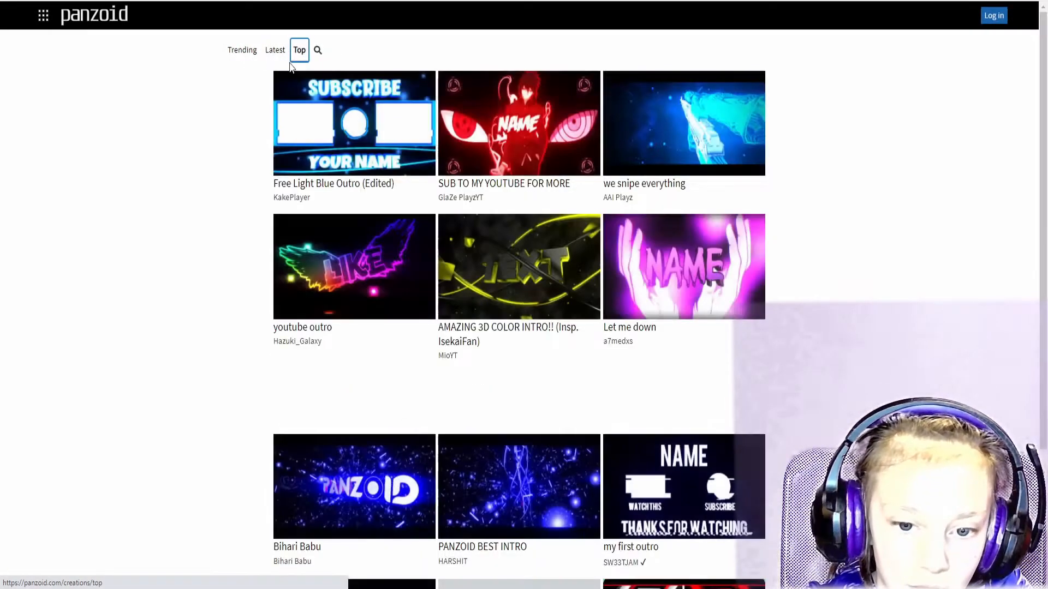
{"action": "scroll", "coordinate": [614, 351], "scroll_direction": "down", "scroll_amount": 1}
{"action": "scroll", "coordinate": [614, 351], "scroll_direction": "down", "scroll_amount": 2}
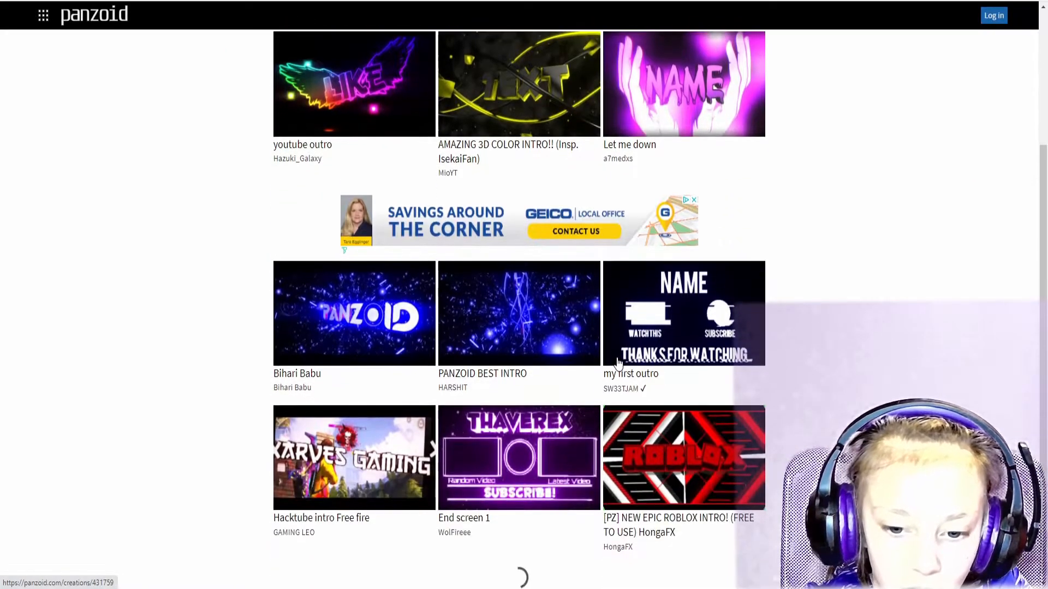
{"action": "scroll", "coordinate": [620, 381], "scroll_direction": "down", "scroll_amount": 4}
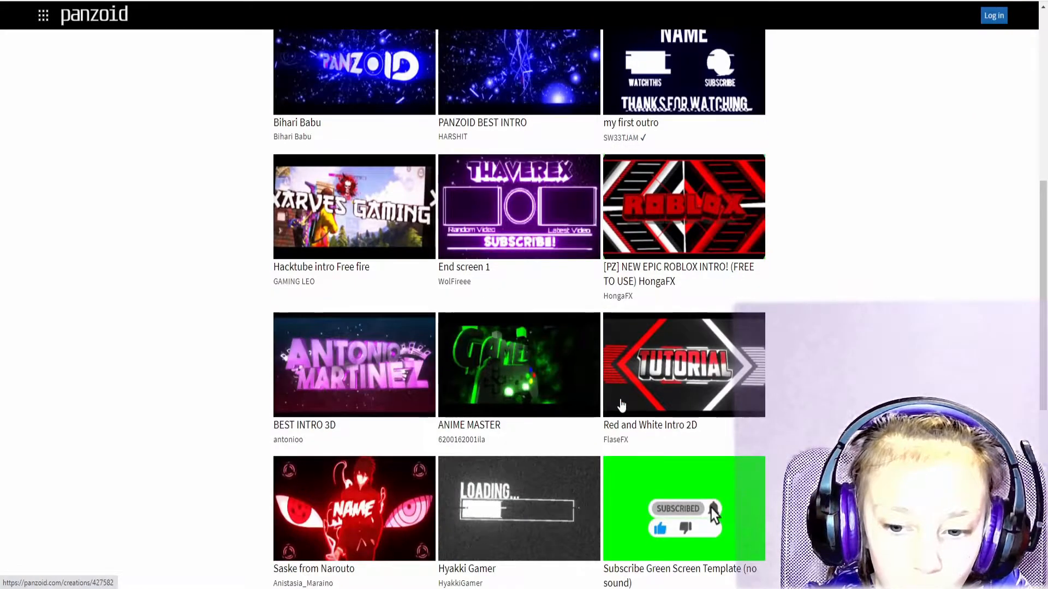
Open the KILLSTAR FF creation from the Top list and load it into Clipmaker.
{"action": "left_click", "coordinate": [637, 518]}
{"action": "key", "text": "alt+Left"}
{"action": "scroll", "coordinate": [633, 358], "scroll_direction": "down", "scroll_amount": 4}
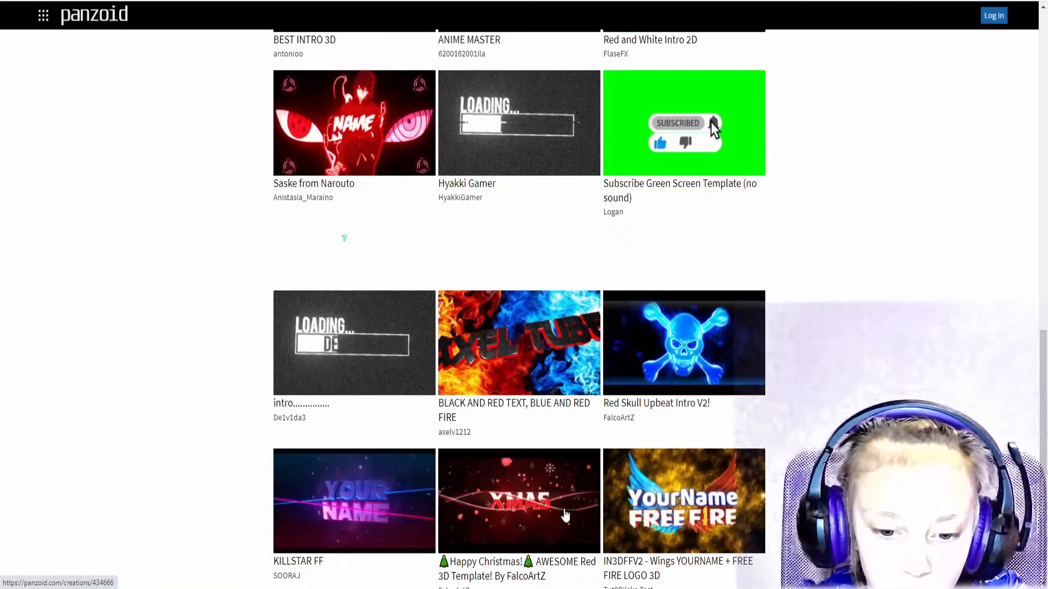
{"action": "scroll", "coordinate": [567, 510], "scroll_direction": "down", "scroll_amount": 1}
{"action": "left_click", "coordinate": [404, 479]}
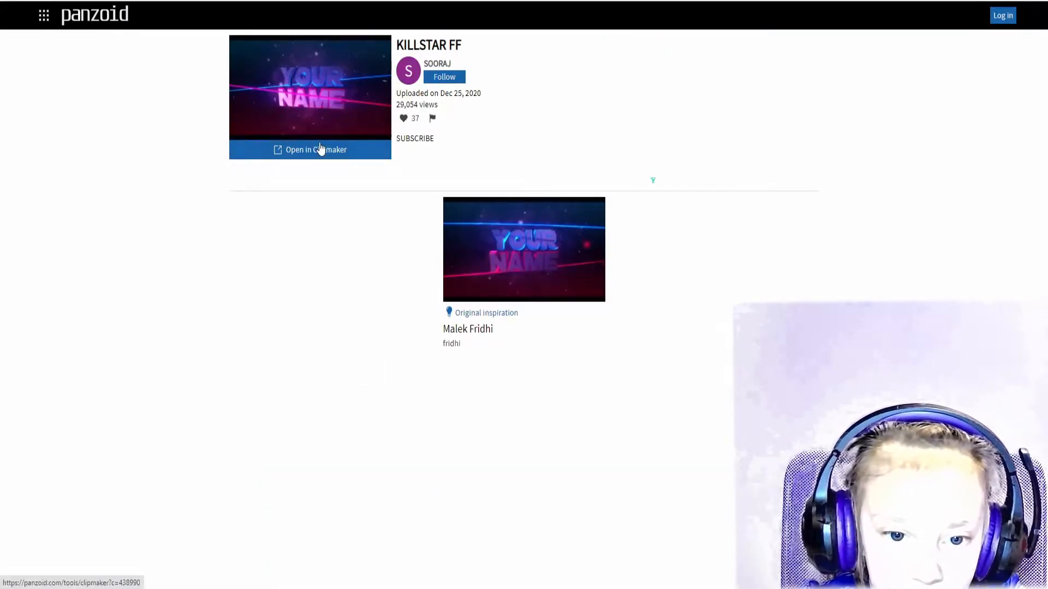
{"action": "left_click", "coordinate": [321, 149]}
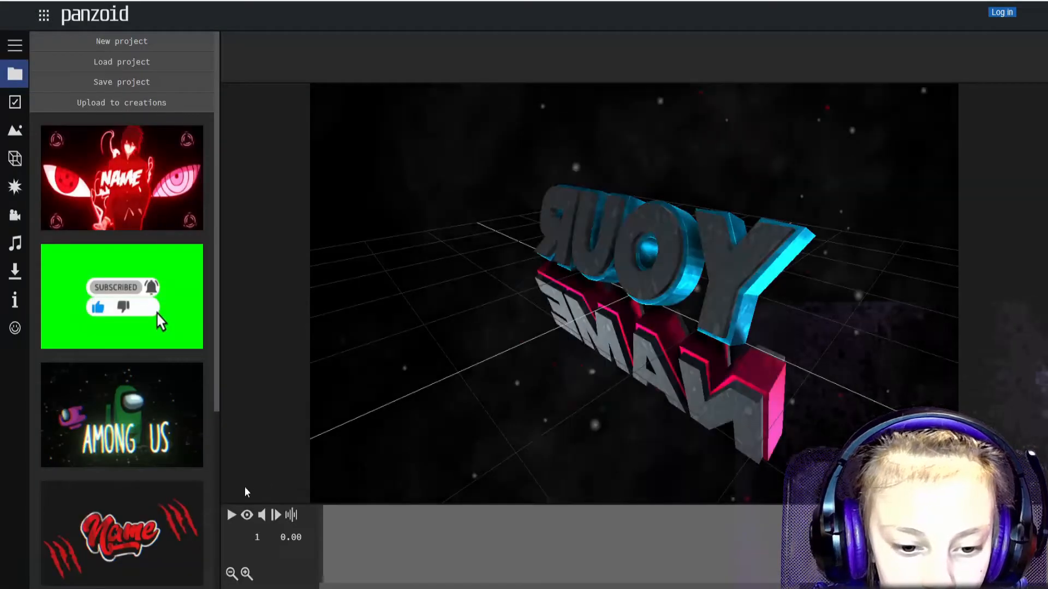
Preview the intro in camera view, pausing at 1.70 and finally at 3.03 seconds.
{"action": "left_click", "coordinate": [245, 517]}
{"action": "left_click", "coordinate": [231, 517]}
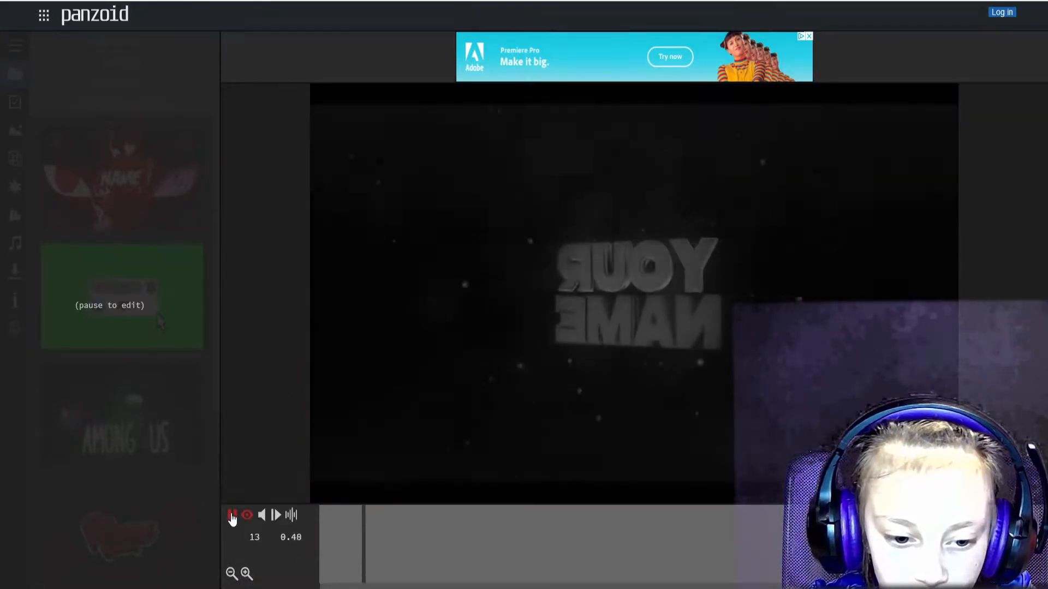
{"action": "left_click", "coordinate": [232, 514]}
{"action": "left_click", "coordinate": [231, 517]}
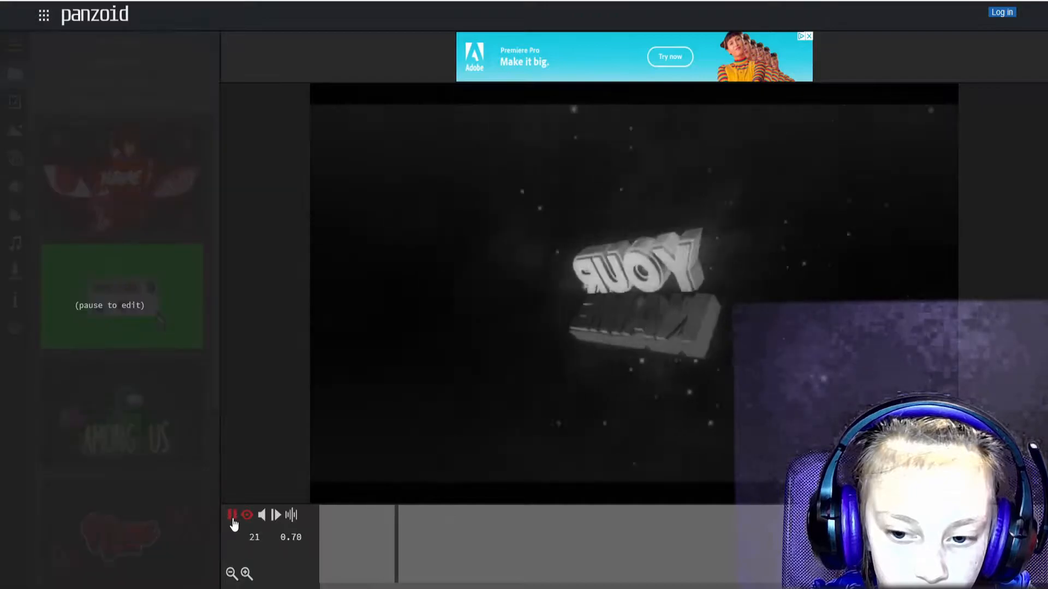
{"action": "left_click", "coordinate": [232, 516]}
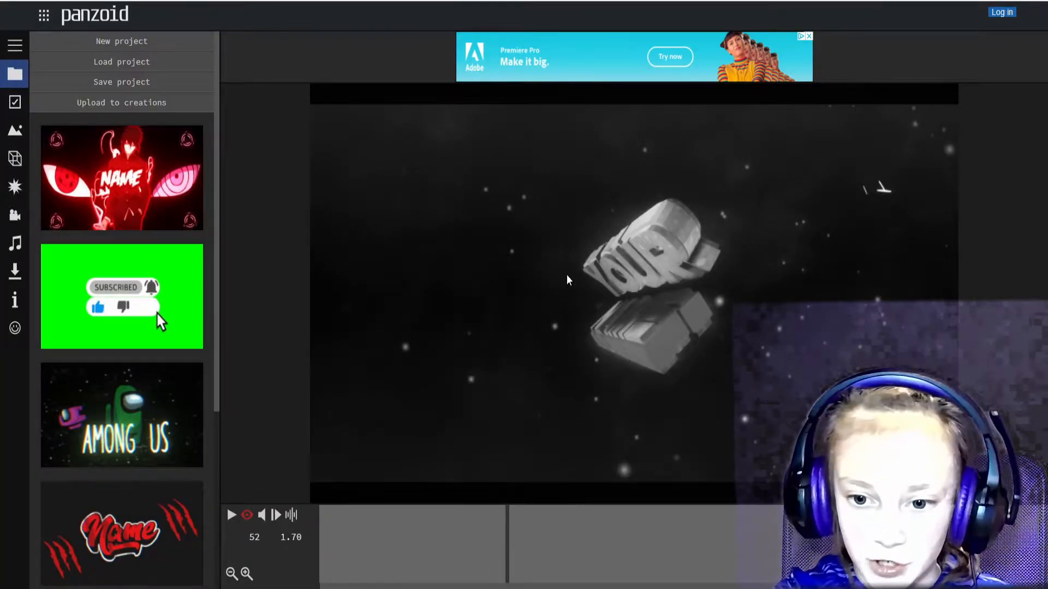
{"action": "left_click", "coordinate": [231, 516]}
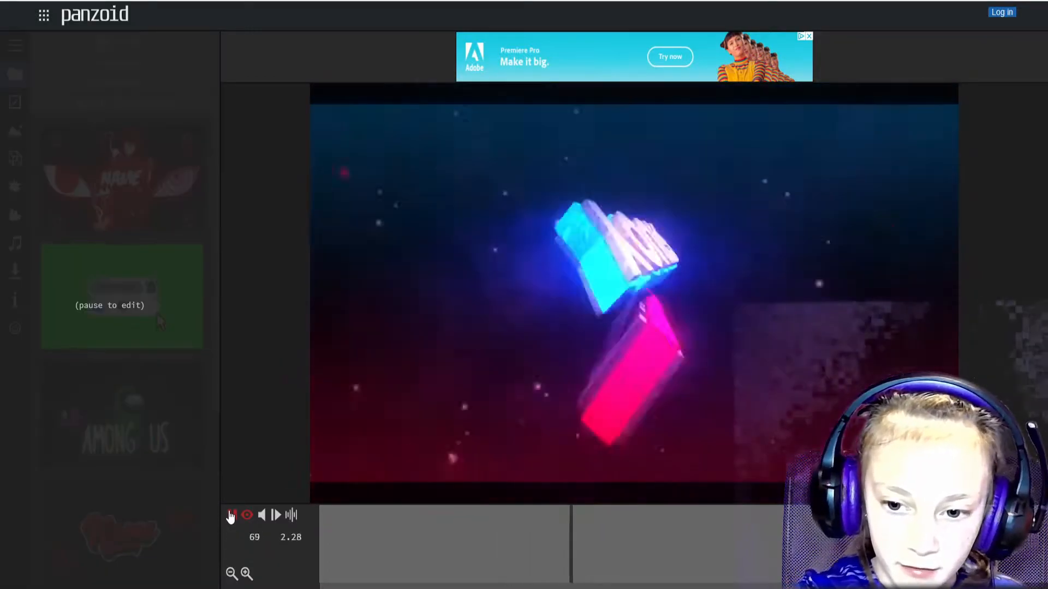
{"action": "left_click", "coordinate": [232, 516]}
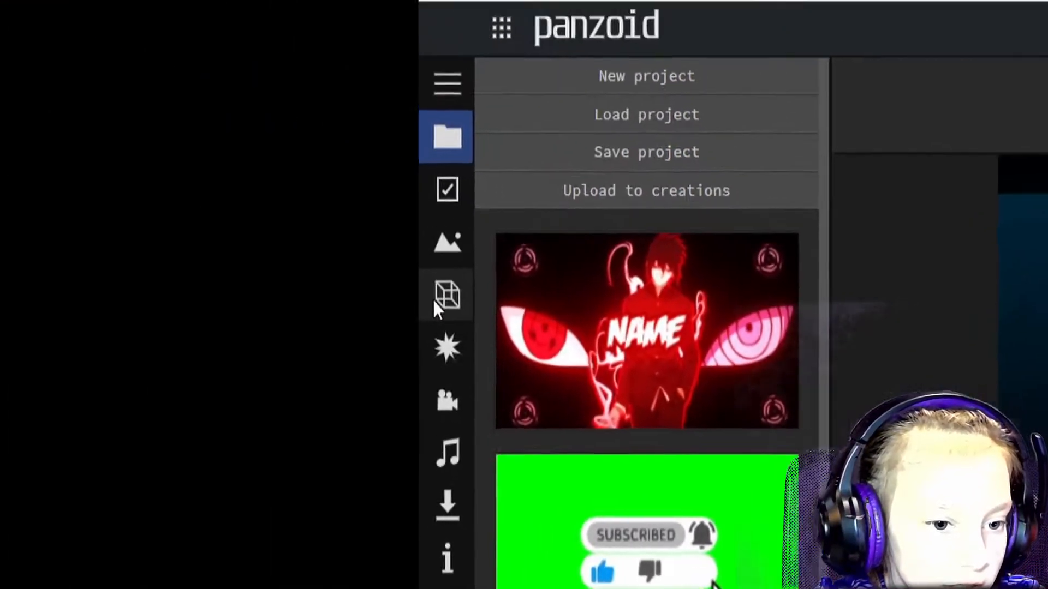
Change the first 3D text object to 'Cookie!' and copy that text.
{"action": "left_click", "coordinate": [435, 303]}
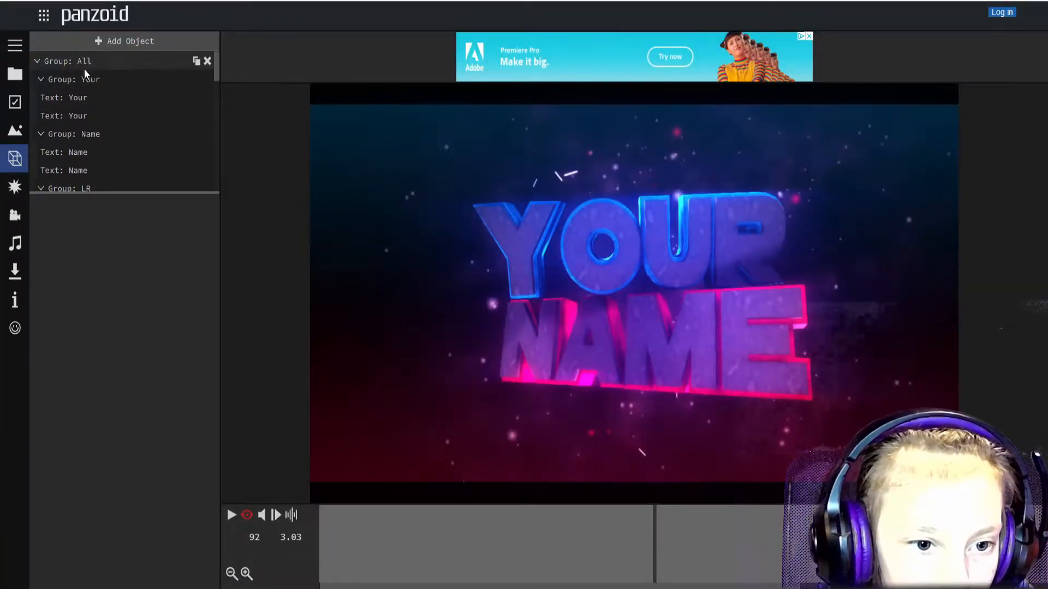
{"action": "left_click", "coordinate": [79, 96]}
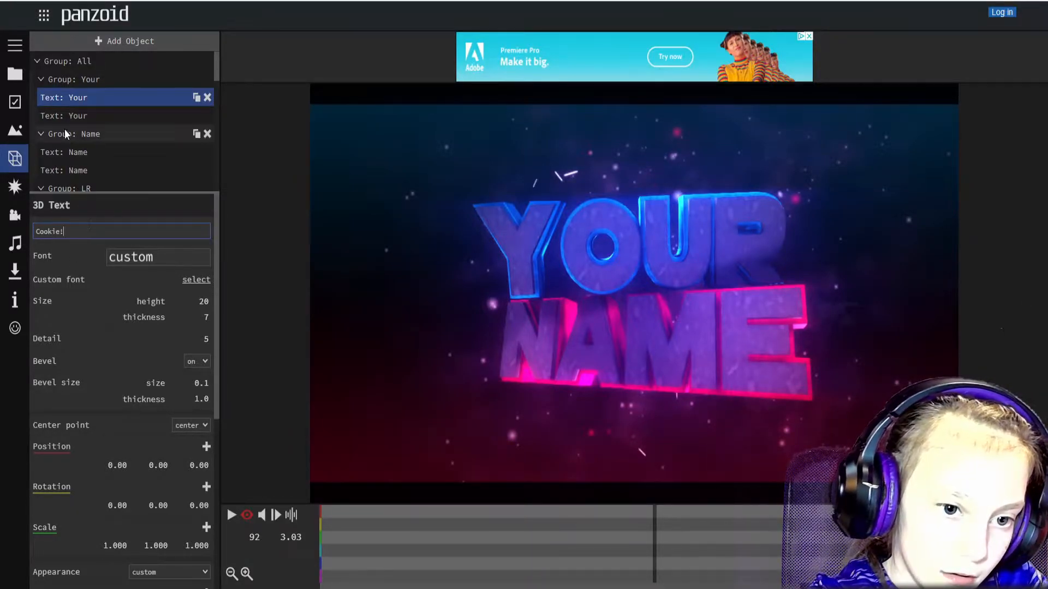
{"action": "key", "text": "Return"}
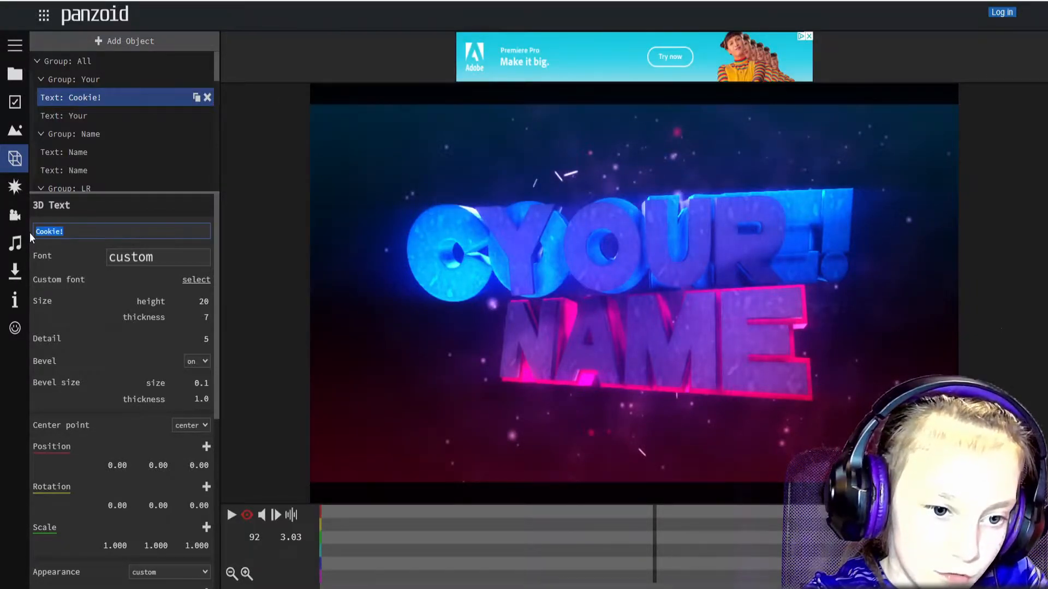
{"action": "key", "text": "ctrl+c"}
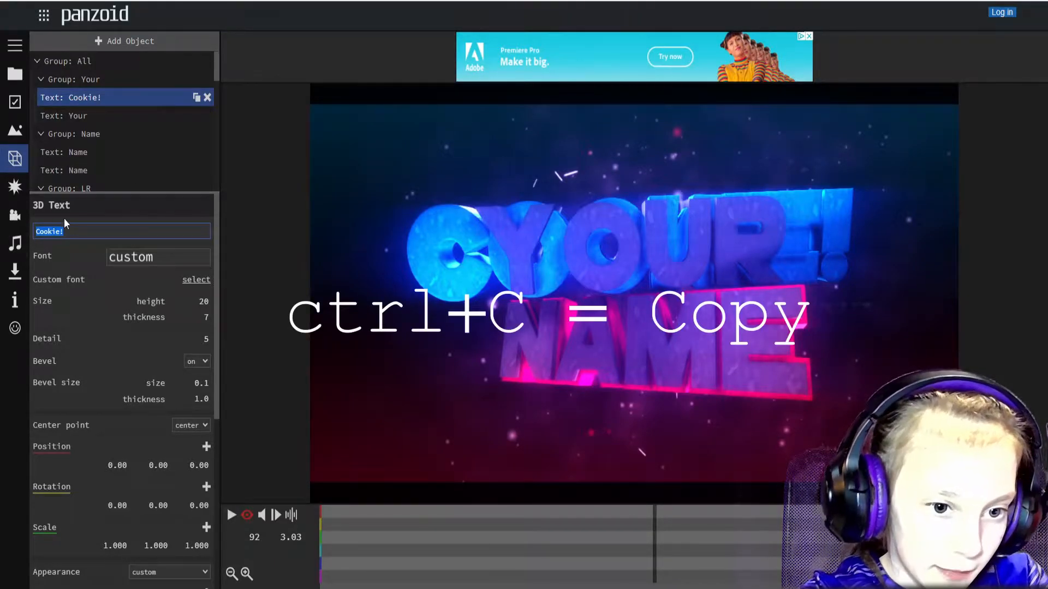
Paste 'Cookie!' over the Your text and both Name text objects.
{"action": "left_click", "coordinate": [77, 116]}
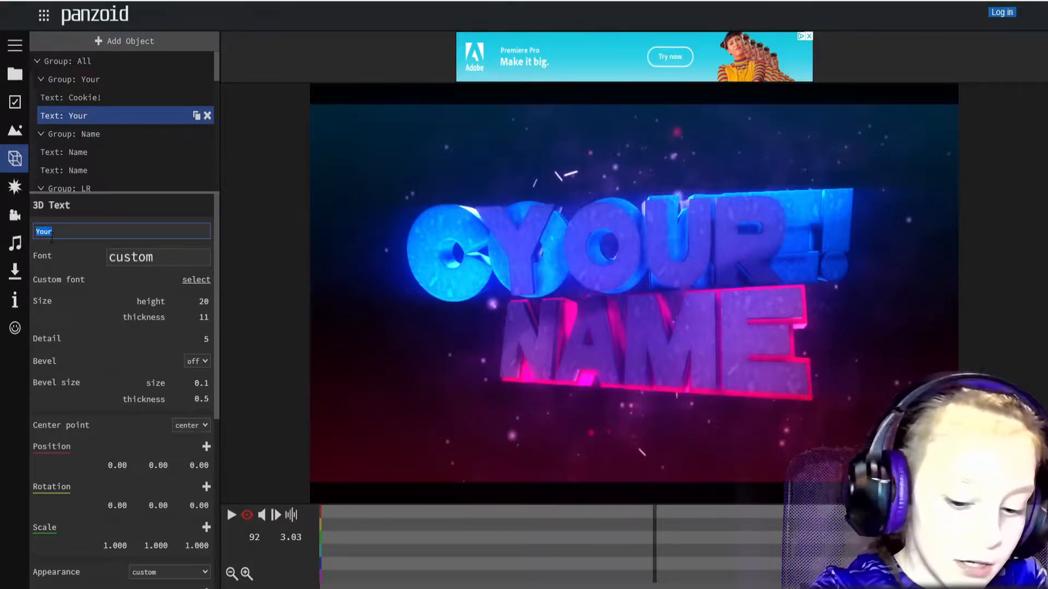
{"action": "key", "text": "BackSpace"}
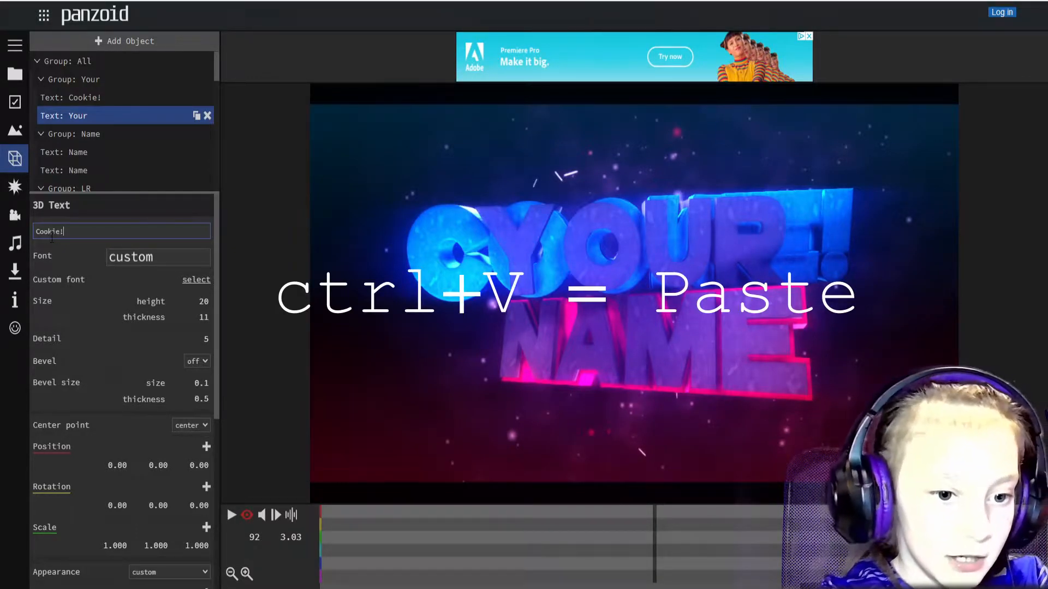
{"action": "scroll", "coordinate": [93, 125], "scroll_direction": "down", "scroll_amount": 1}
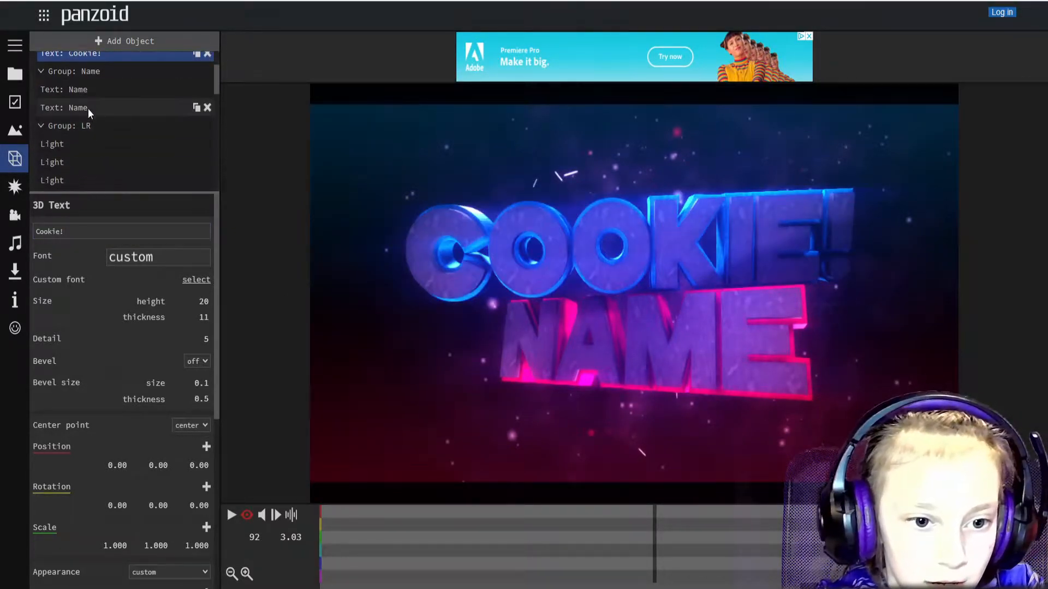
{"action": "left_click", "coordinate": [84, 90]}
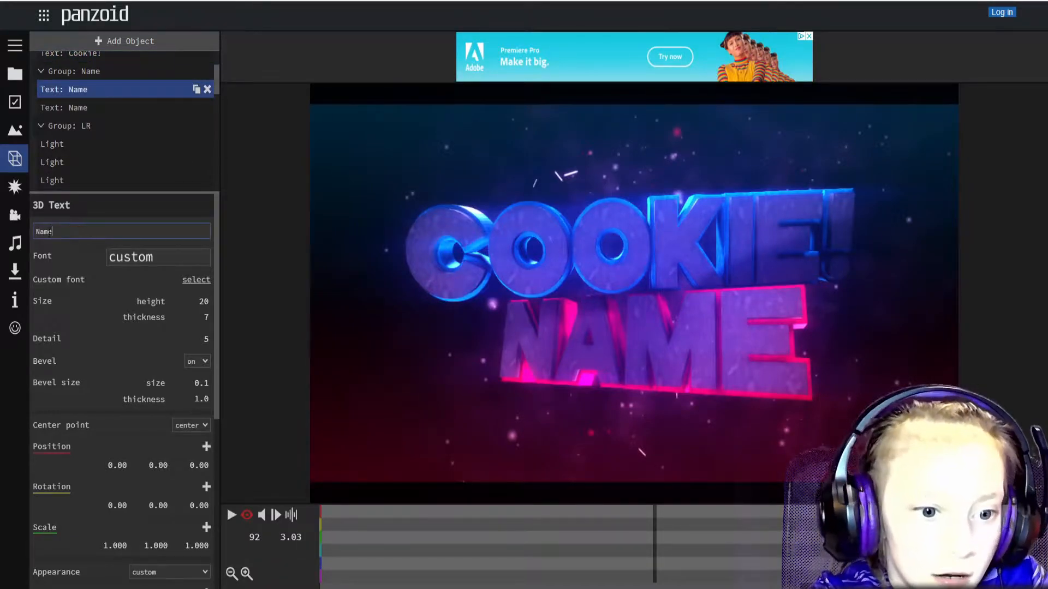
{"action": "key", "text": "ctrl+v"}
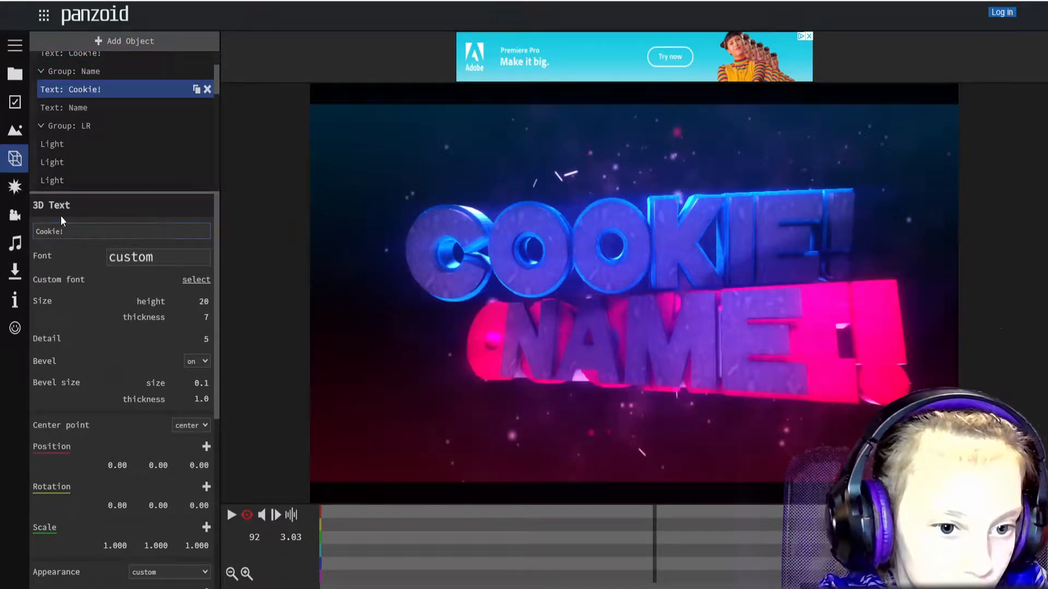
{"action": "left_click", "coordinate": [73, 106]}
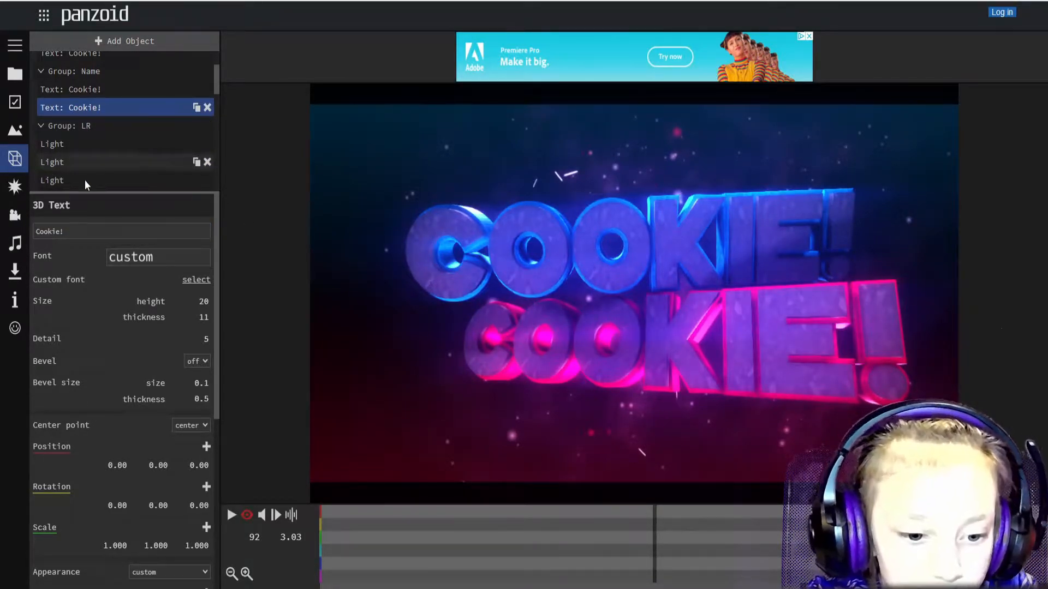
{"action": "scroll", "coordinate": [133, 476], "scroll_direction": "down", "scroll_amount": 3}
Color the lower and upper Cookie! texts purple (#9400d3) and play the preview.
{"action": "scroll", "coordinate": [133, 476], "scroll_direction": "down", "scroll_amount": 2}
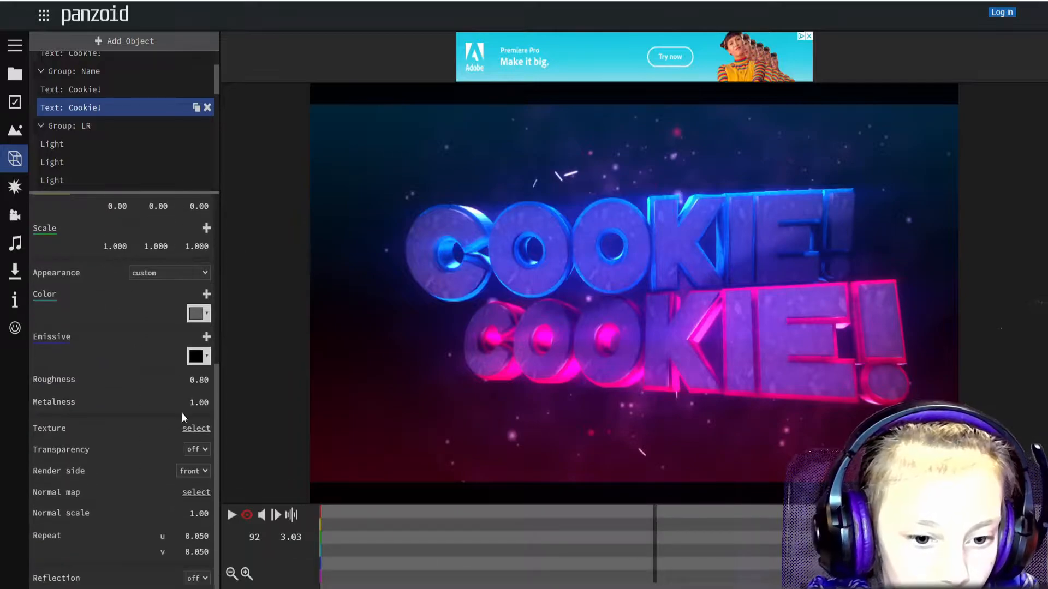
{"action": "left_click", "coordinate": [197, 315]}
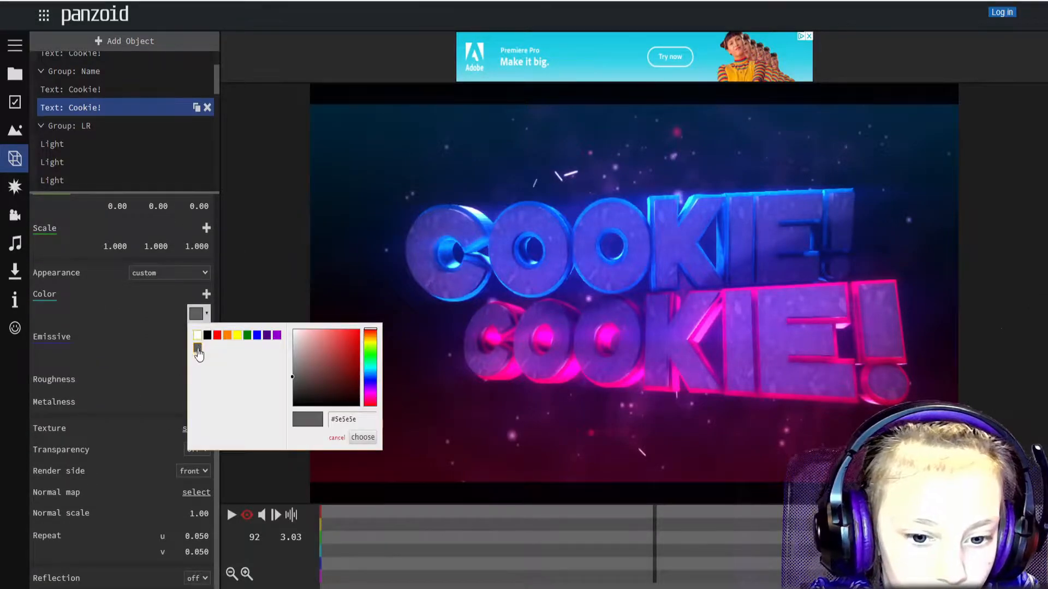
{"action": "left_click", "coordinate": [267, 335]}
{"action": "left_click", "coordinate": [361, 437]}
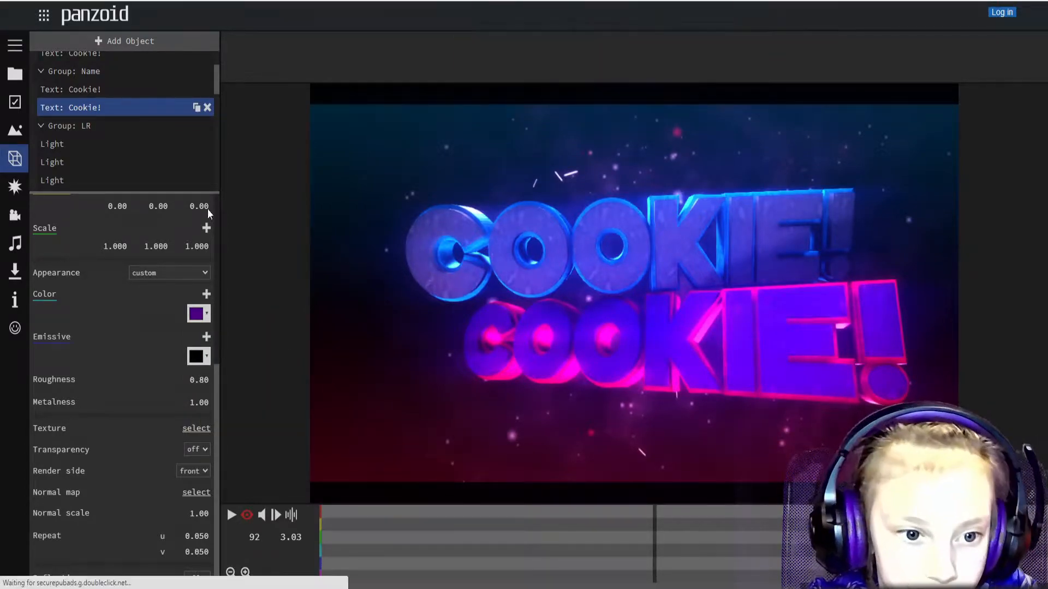
{"action": "scroll", "coordinate": [105, 126], "scroll_direction": "up", "scroll_amount": 1}
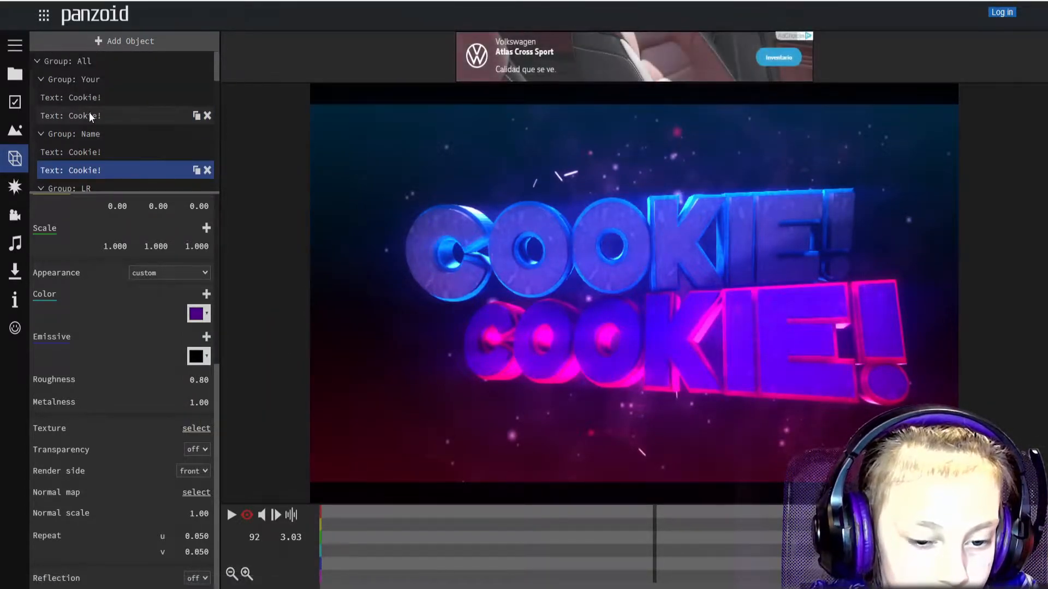
{"action": "left_click", "coordinate": [90, 115]}
{"action": "left_click", "coordinate": [196, 314]}
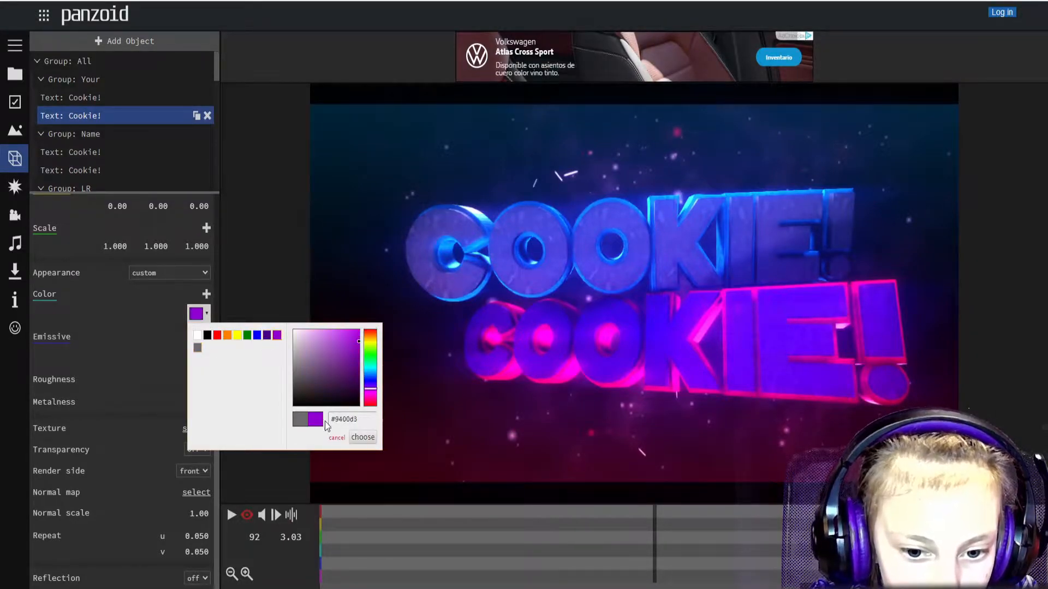
{"action": "left_click", "coordinate": [363, 437]}
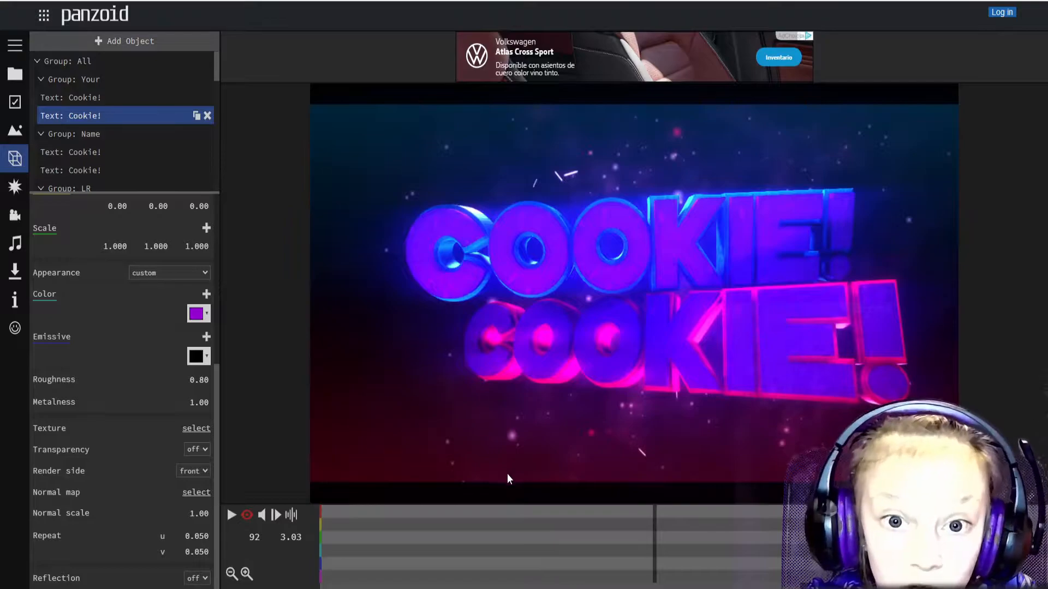
{"action": "left_click", "coordinate": [231, 515]}
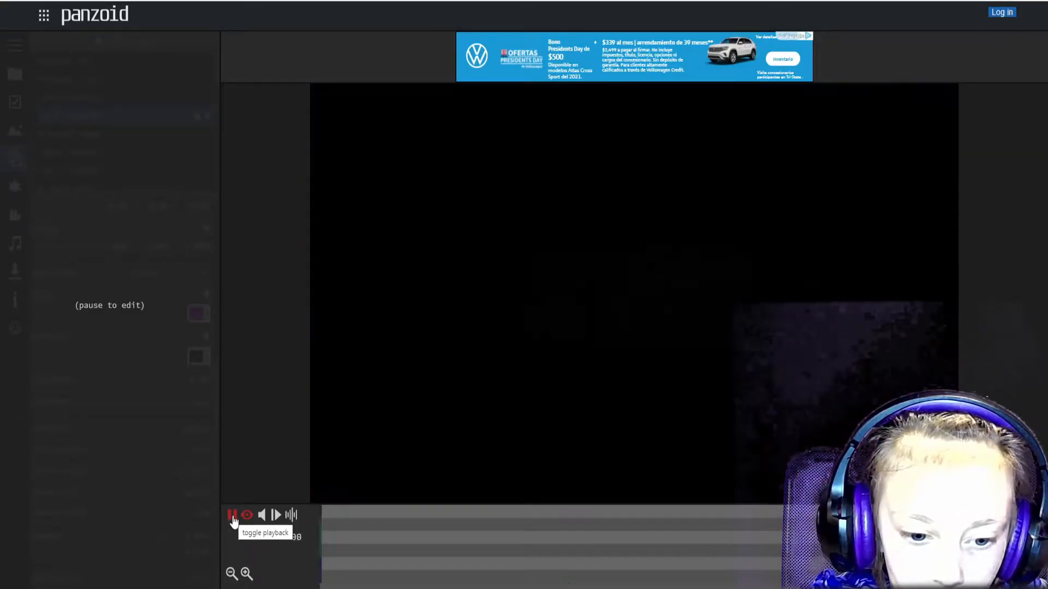
Pause the preview and leave the editor, confirming Leave despite unsaved changes.
{"action": "left_click", "coordinate": [231, 516]}
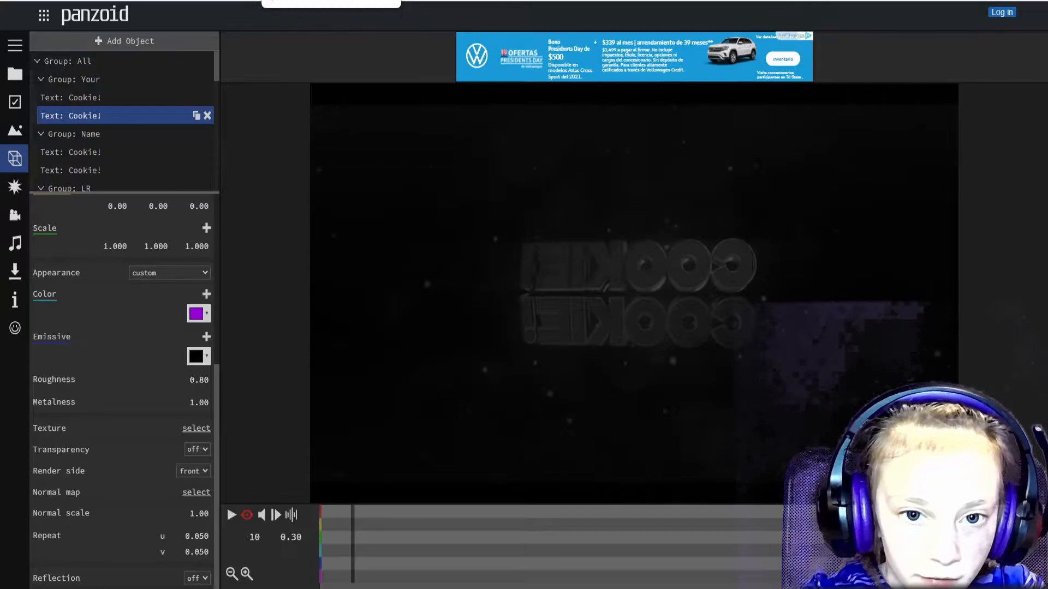
{"action": "key", "text": "ctrl+w"}
{"action": "left_click", "coordinate": [577, 40]}
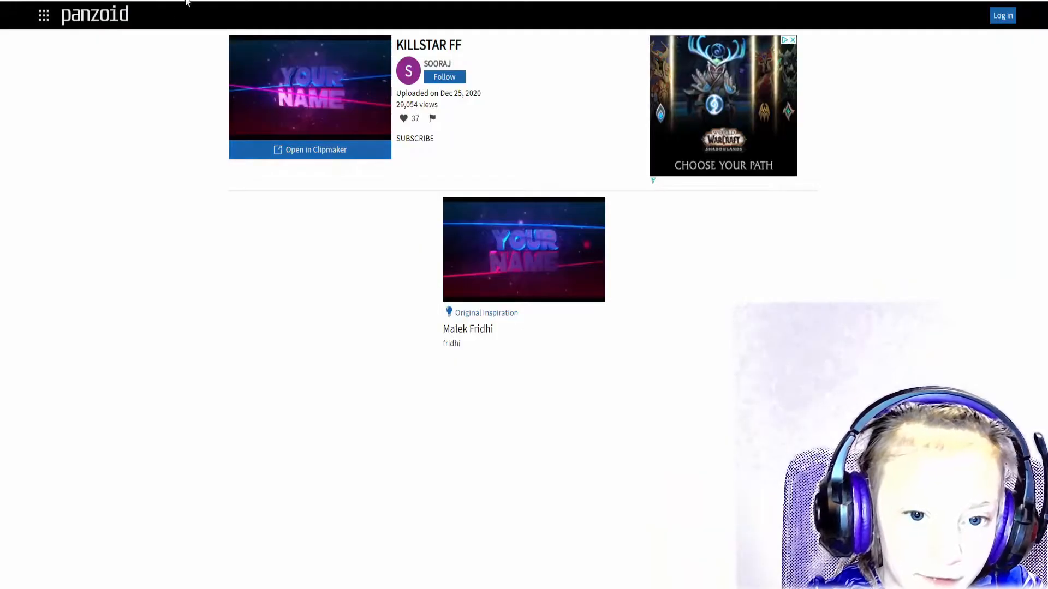
Search the Panzoid creations for 'outro'.
{"action": "scroll", "coordinate": [586, 403], "scroll_direction": "down", "scroll_amount": 15}
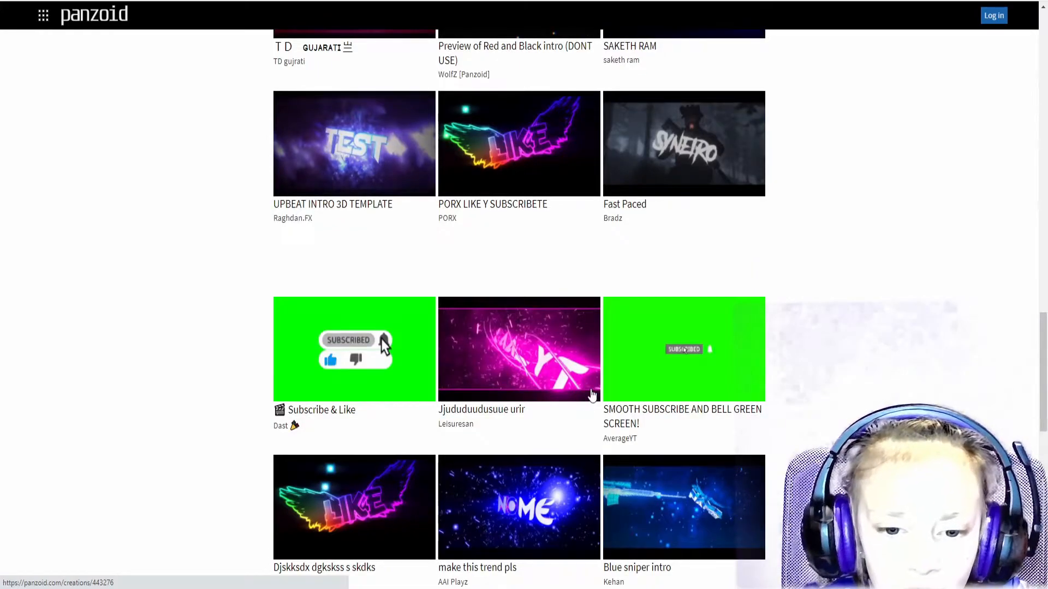
{"action": "scroll", "coordinate": [591, 394], "scroll_direction": "up", "scroll_amount": 15}
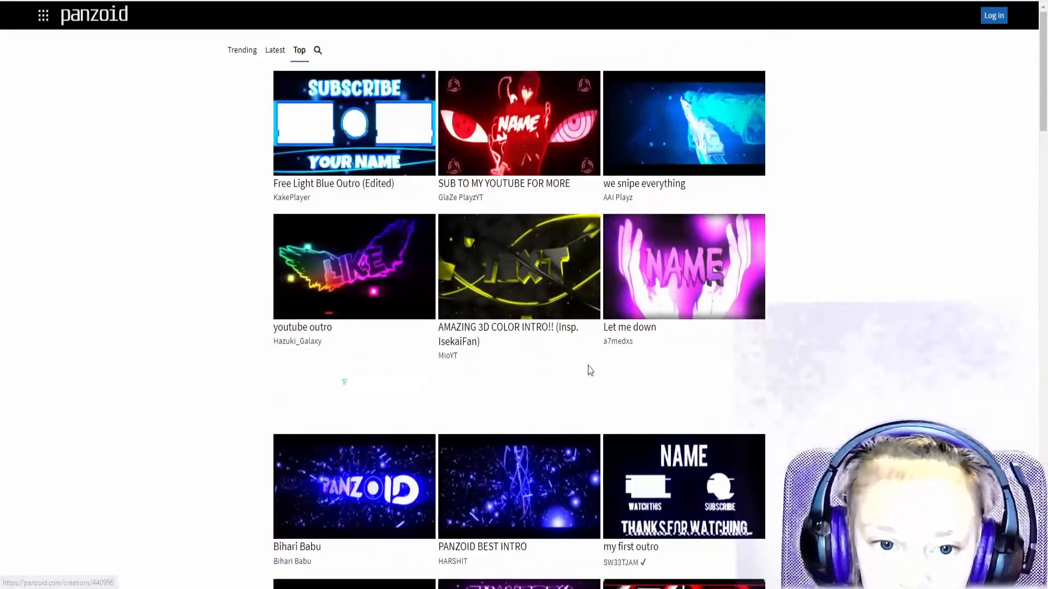
{"action": "left_click", "coordinate": [318, 50]}
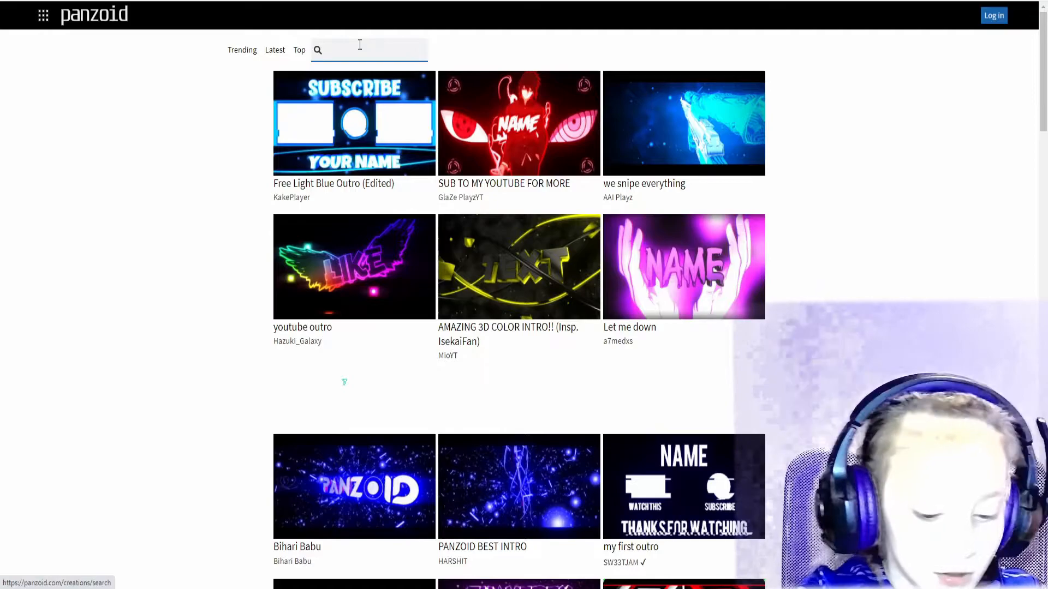
{"action": "type", "text": "outro"}
{"action": "key", "text": "Return"}
Open the 'outro for cartoon cat intro' result in the Clipmaker editor.
{"action": "scroll", "coordinate": [562, 308], "scroll_direction": "down", "scroll_amount": 3}
{"action": "scroll", "coordinate": [539, 316], "scroll_direction": "up", "scroll_amount": 2}
{"action": "scroll", "coordinate": [539, 316], "scroll_direction": "up", "scroll_amount": 2}
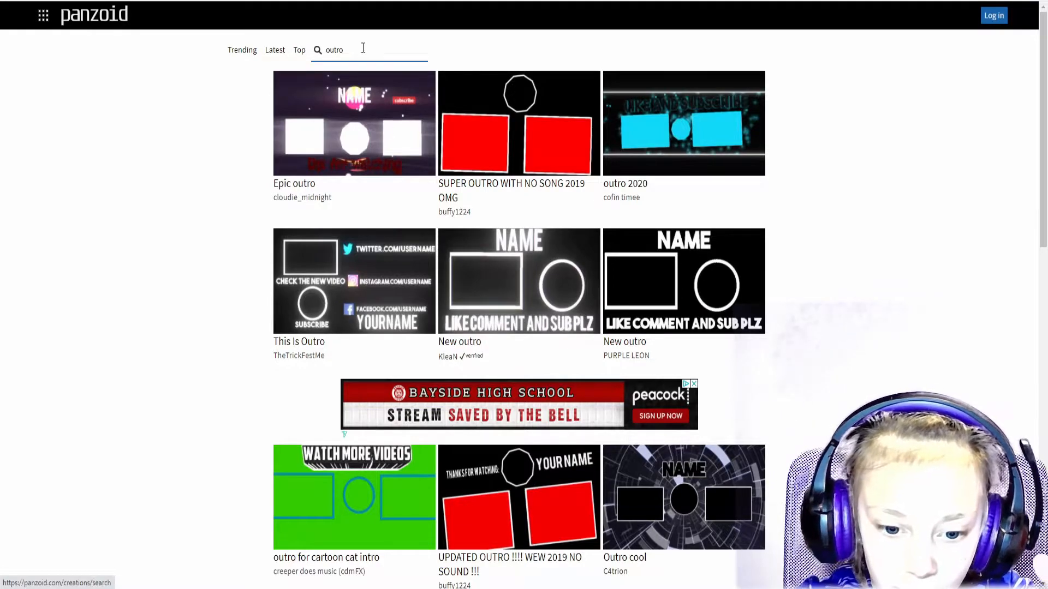
{"action": "scroll", "coordinate": [422, 500], "scroll_direction": "down", "scroll_amount": 1}
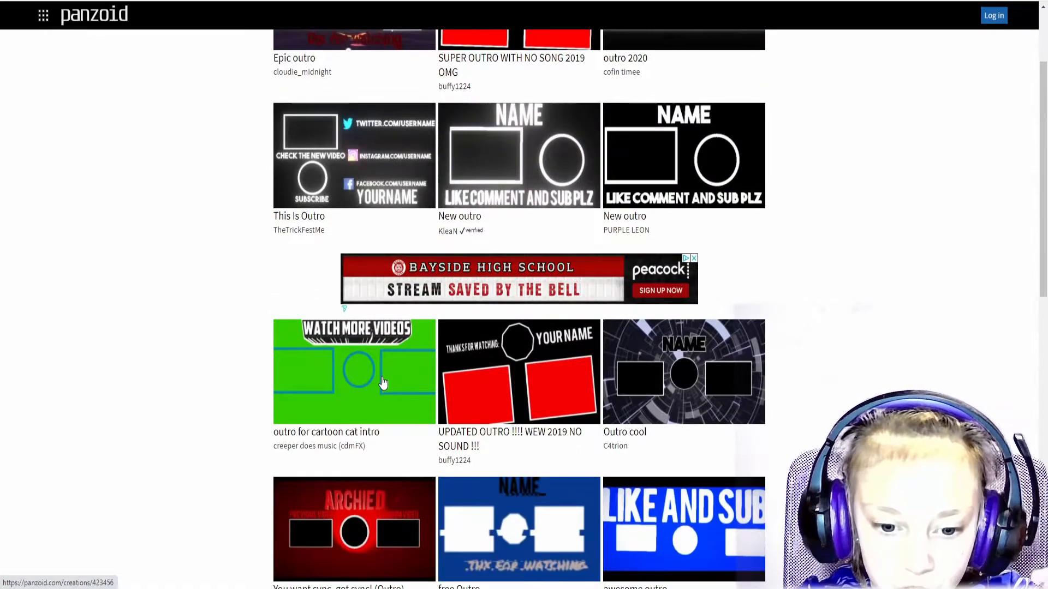
{"action": "left_click", "coordinate": [383, 380]}
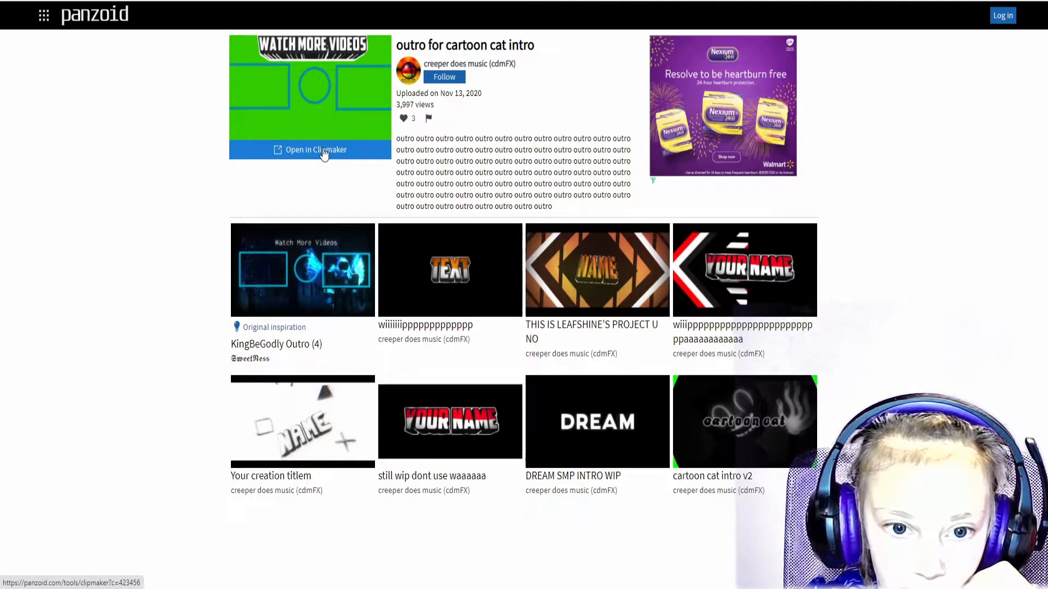
{"action": "left_click", "coordinate": [322, 150]}
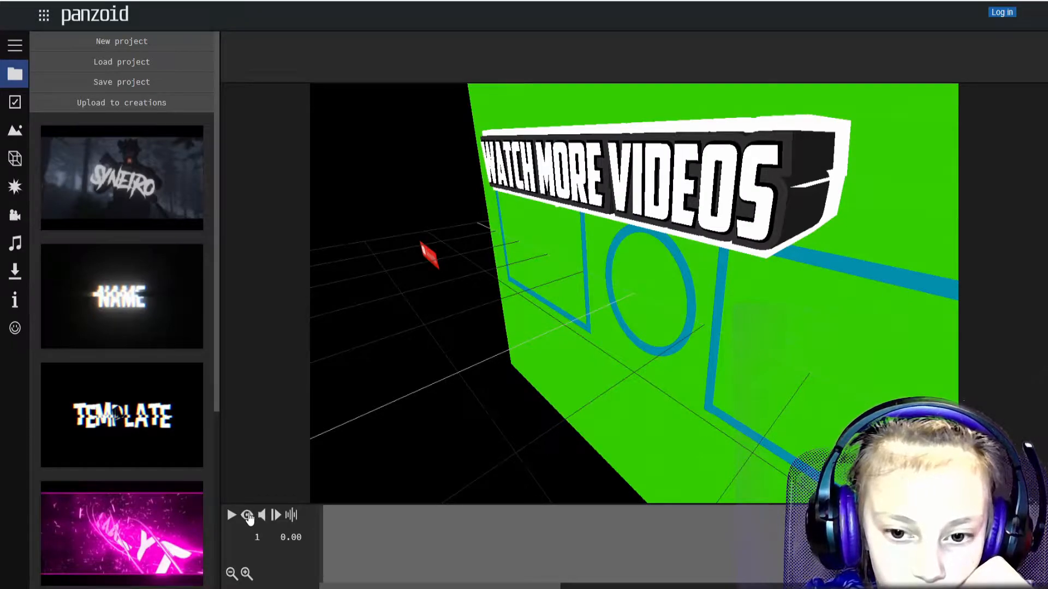
Preview the WATCH MORE VIDEOS outro in camera view, then show its audio track settings.
{"action": "left_click", "coordinate": [247, 516]}
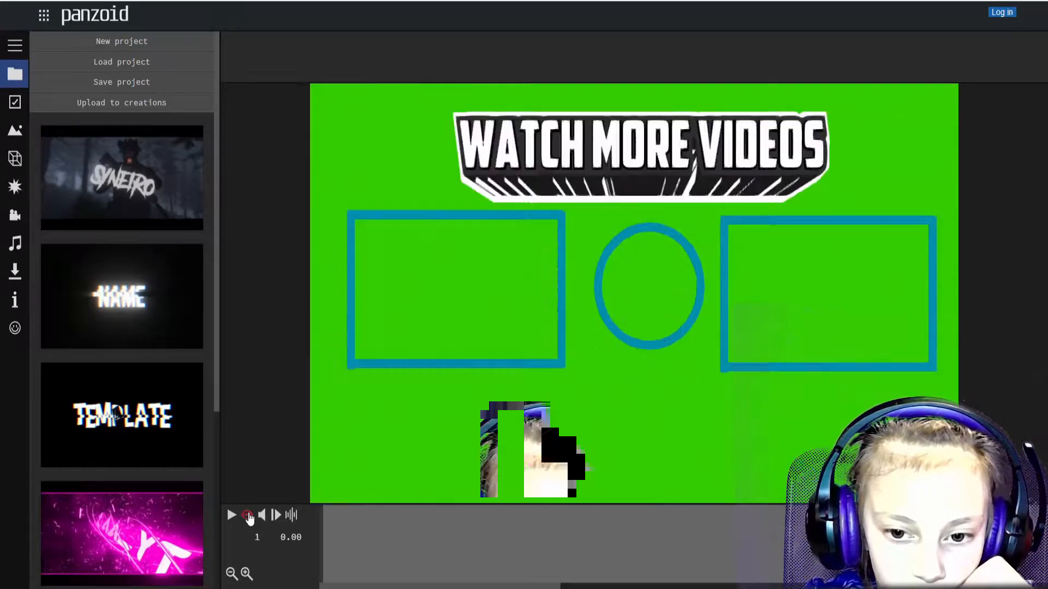
{"action": "left_click", "coordinate": [232, 515]}
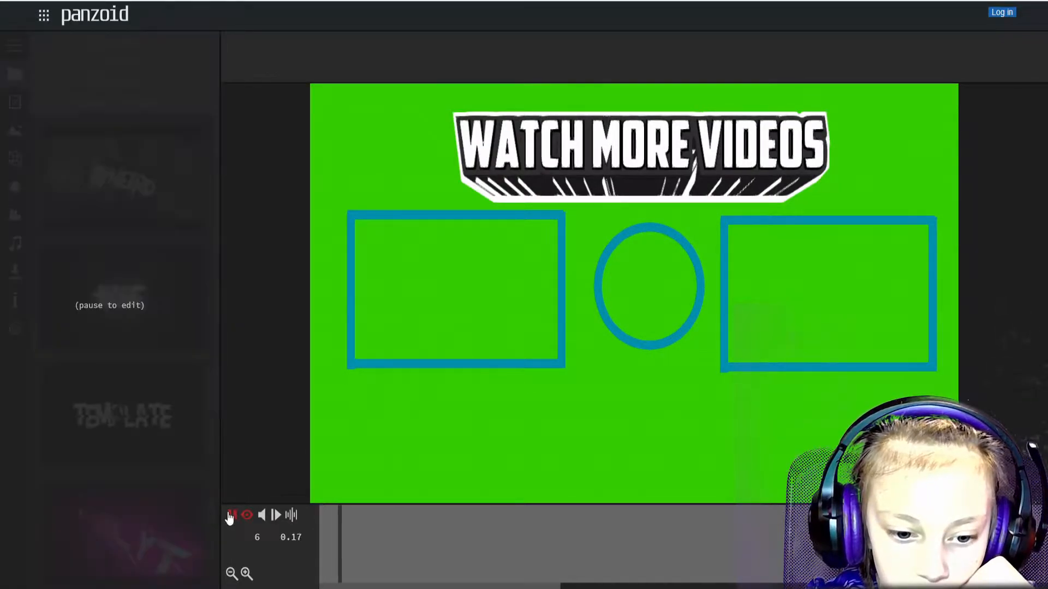
{"action": "left_click", "coordinate": [232, 515]}
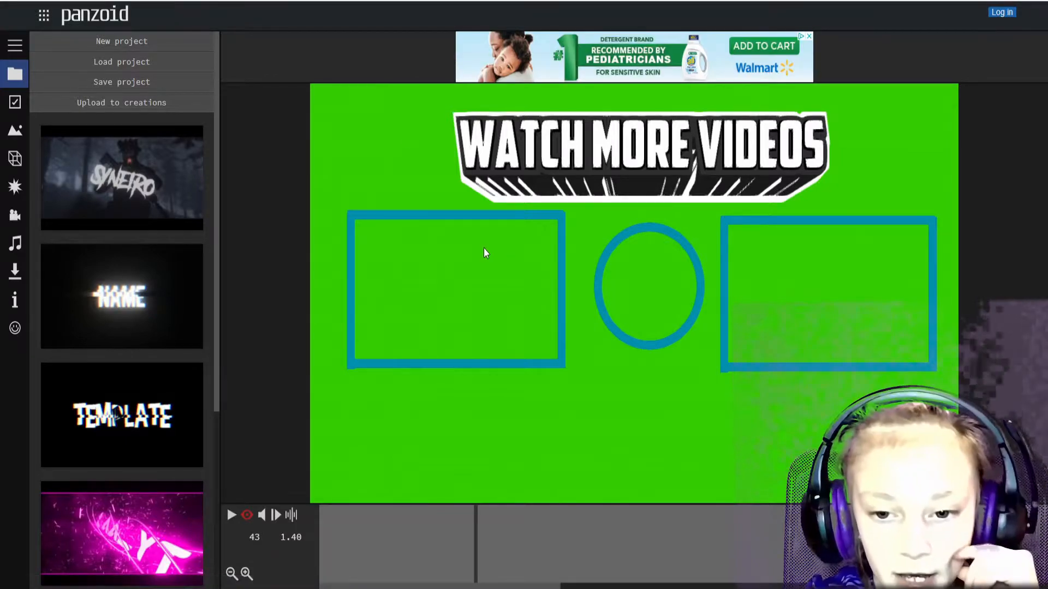
{"action": "left_click", "coordinate": [15, 244]}
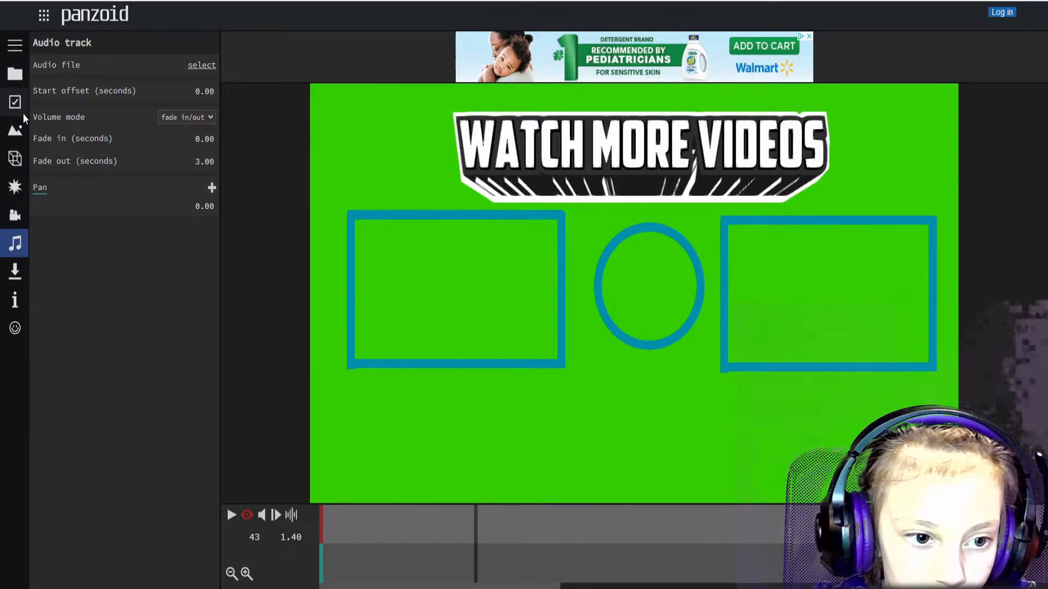
Delete all the Watch More Videos text layers from the outro's object list.
{"action": "left_click", "coordinate": [16, 158]}
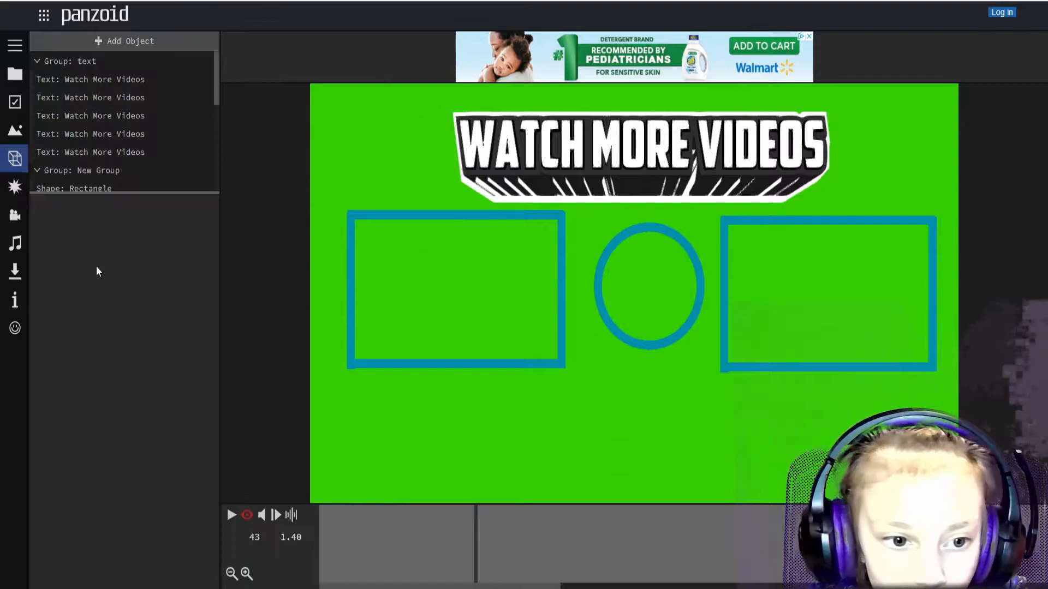
{"action": "left_click", "coordinate": [125, 64]}
{"action": "left_click", "coordinate": [183, 81]}
{"action": "left_click", "coordinate": [208, 78]}
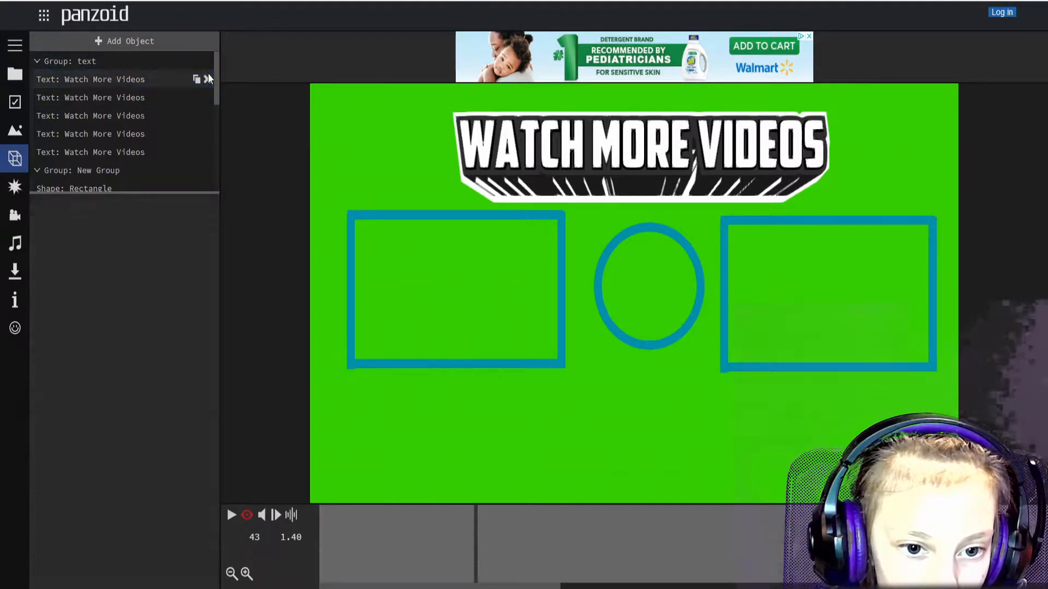
{"action": "left_click", "coordinate": [207, 80]}
{"action": "left_click", "coordinate": [208, 79]}
{"action": "left_click", "coordinate": [208, 79]}
{"action": "left_click", "coordinate": [208, 79]}
{"action": "left_click", "coordinate": [207, 80]}
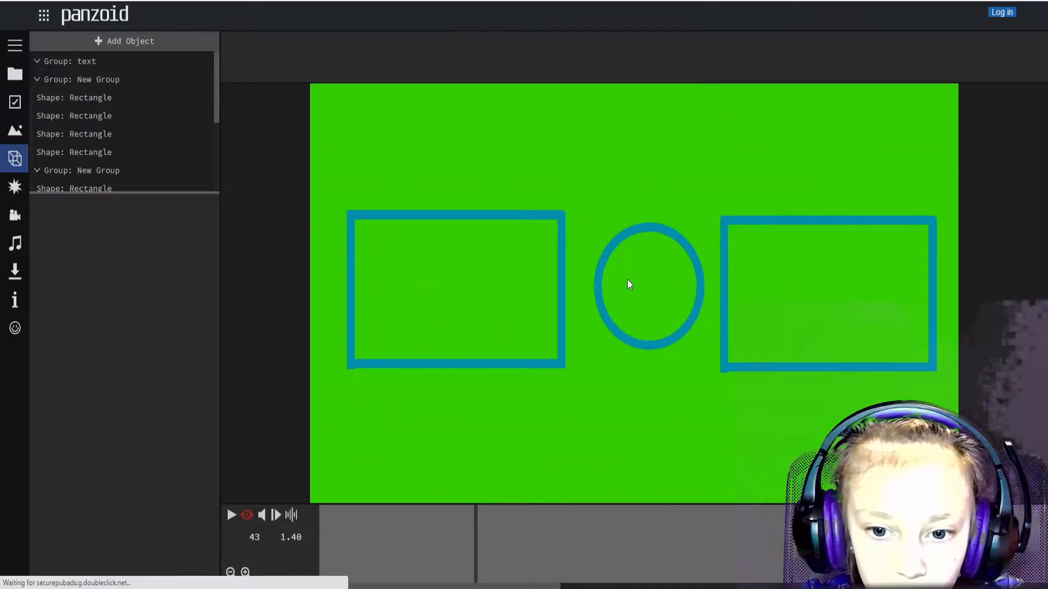
Remove the top edge pieces of the right box frame.
{"action": "left_click", "coordinate": [82, 99]}
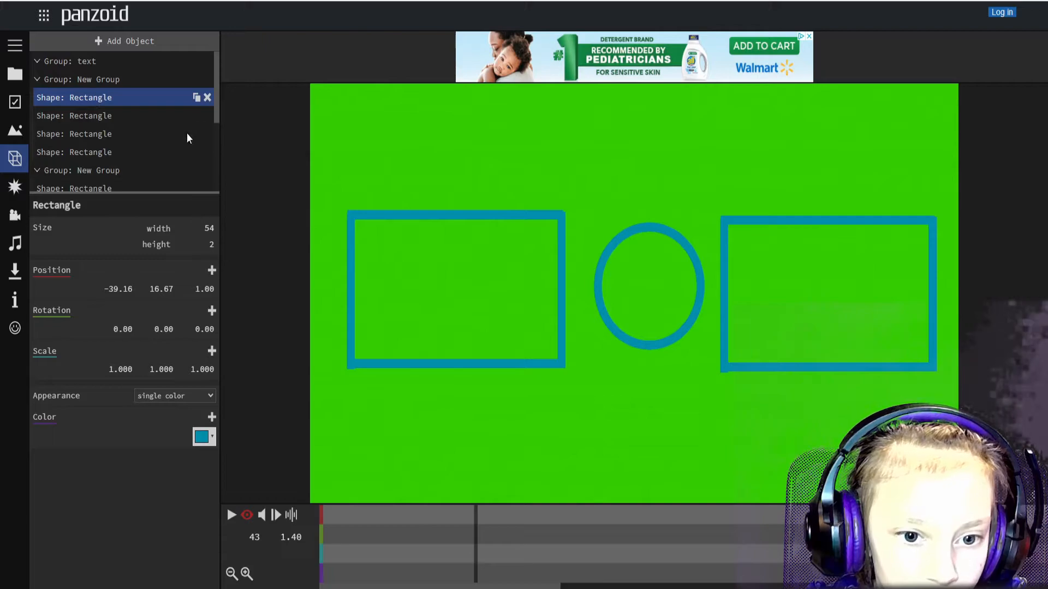
{"action": "left_click", "coordinate": [208, 97]}
{"action": "left_click", "coordinate": [208, 97]}
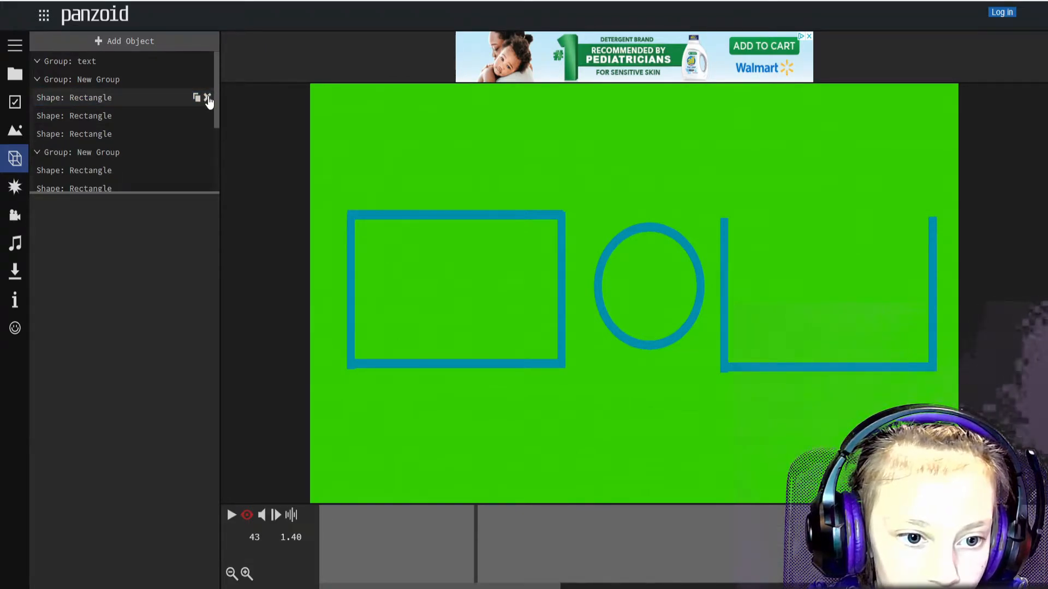
{"action": "left_click", "coordinate": [208, 97]}
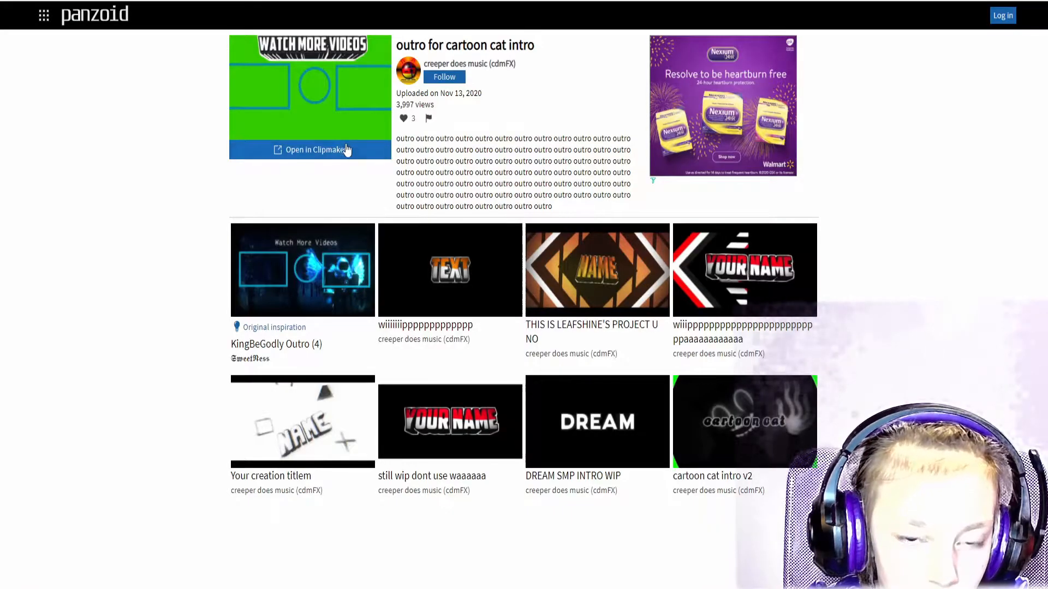
Reopen the outro in camera view and delete its four Watch More Videos text layers.
{"action": "left_click", "coordinate": [344, 149]}
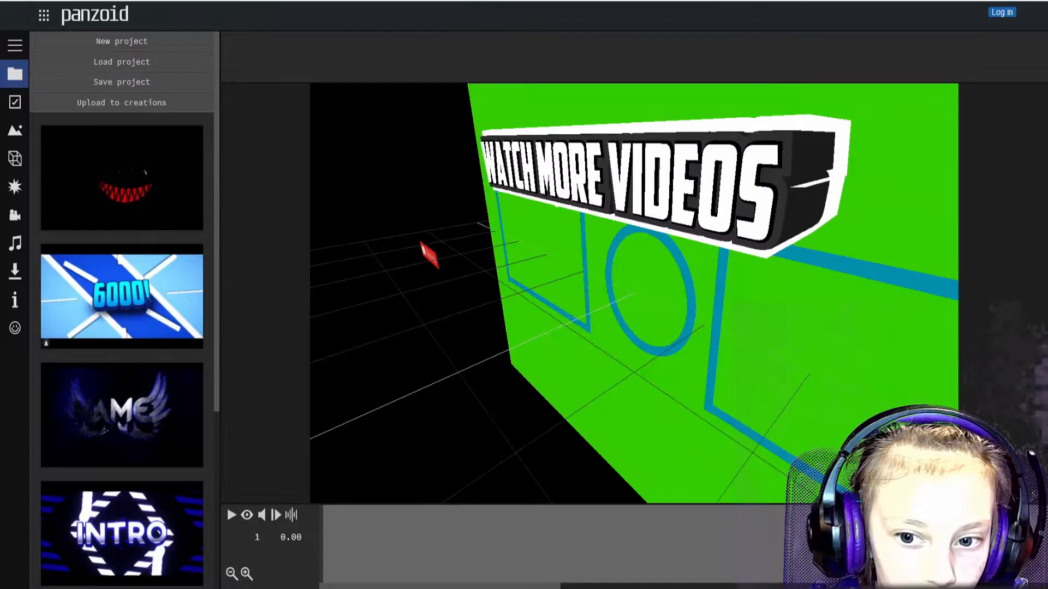
{"action": "left_click", "coordinate": [247, 516]}
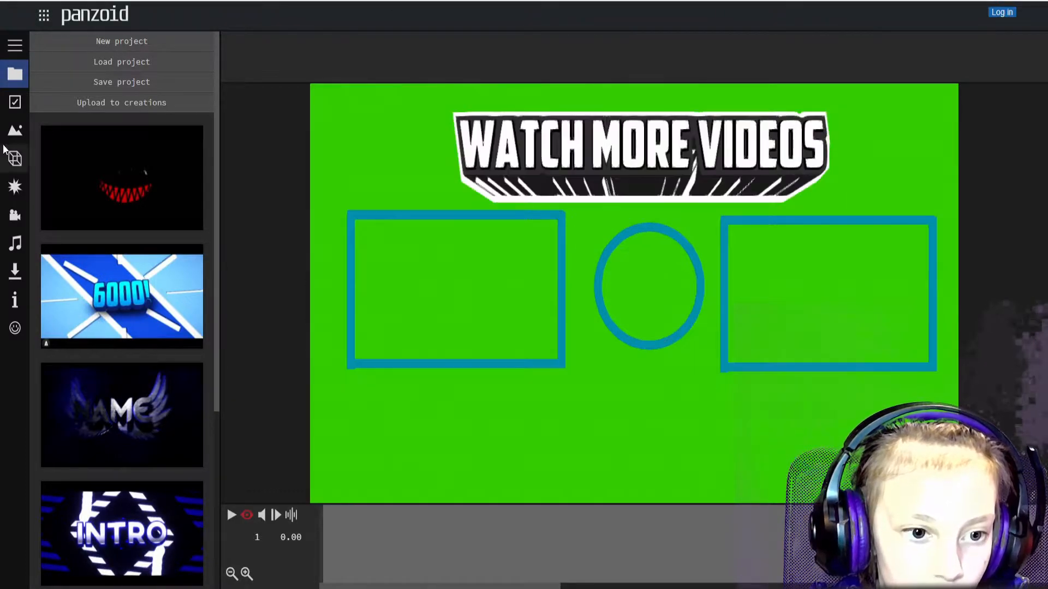
{"action": "left_click", "coordinate": [15, 158]}
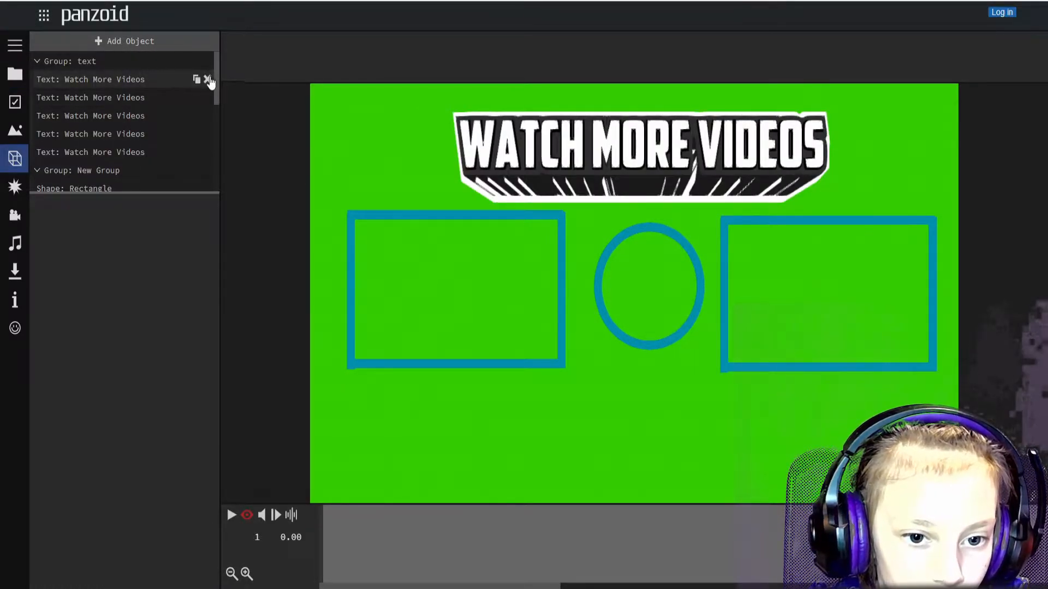
{"action": "left_click", "coordinate": [208, 80]}
{"action": "left_click", "coordinate": [208, 80]}
{"action": "left_click", "coordinate": [208, 80]}
{"action": "left_click", "coordinate": [208, 80]}
{"action": "left_click", "coordinate": [208, 80]}
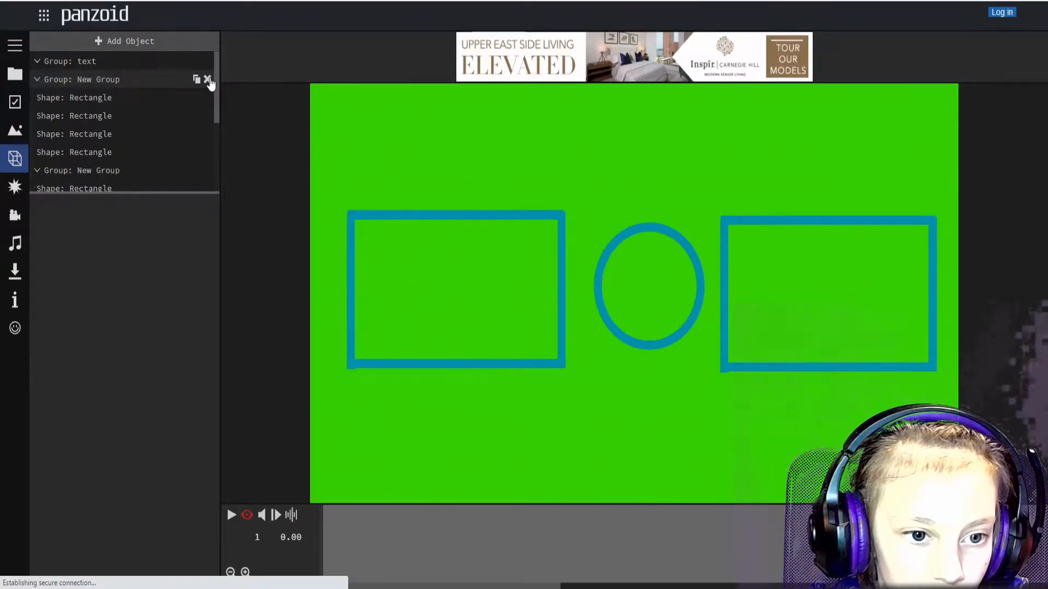
{"action": "left_click", "coordinate": [152, 98]}
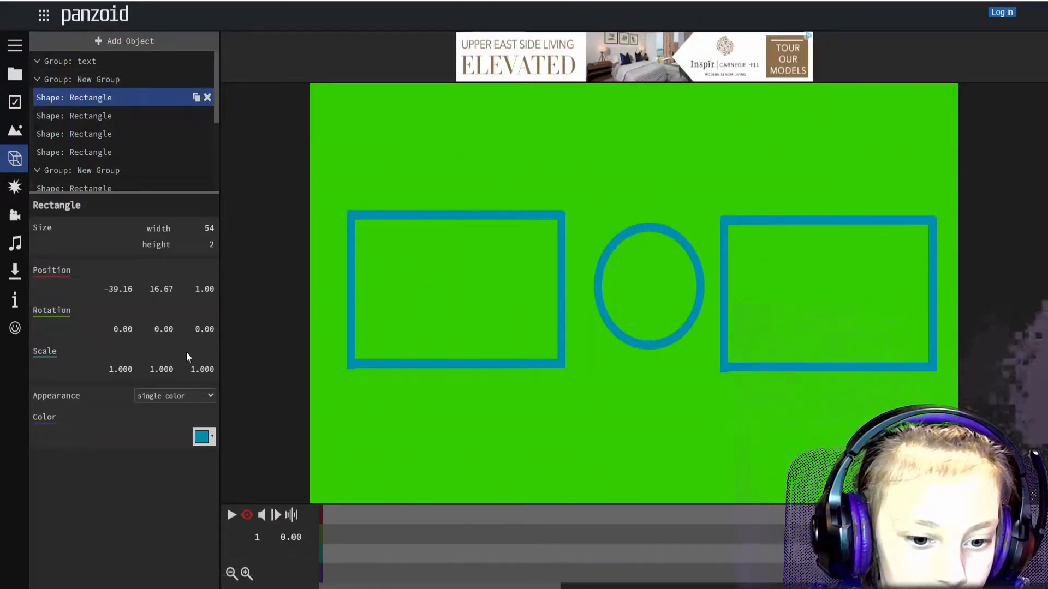
Color the right box's top and bottom edges dark purple.
{"action": "left_click", "coordinate": [209, 441]}
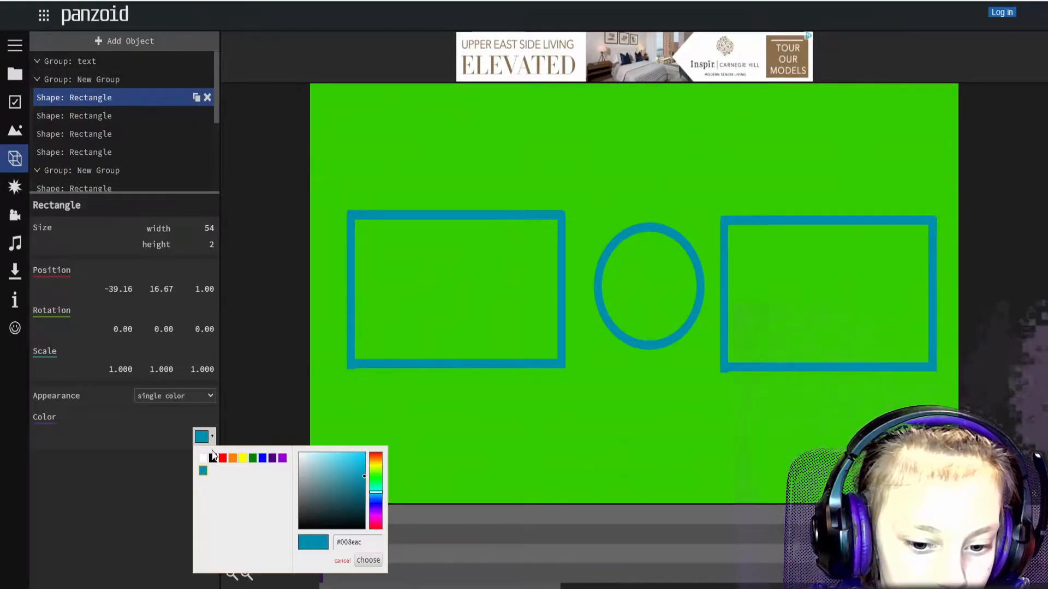
{"action": "left_click", "coordinate": [273, 458]}
{"action": "left_click", "coordinate": [369, 560]}
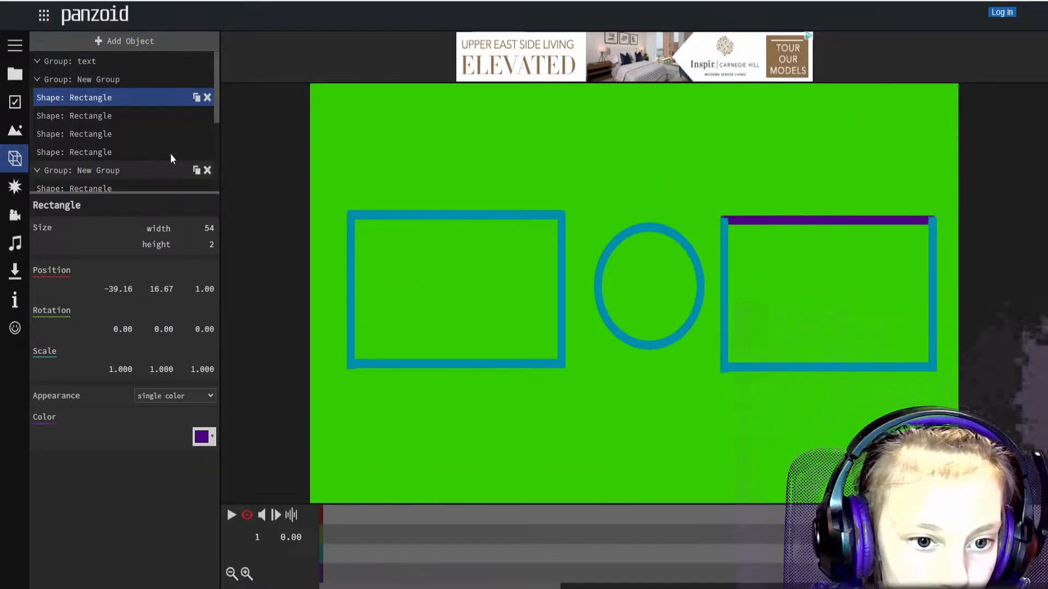
{"action": "left_click", "coordinate": [110, 116]}
{"action": "left_click", "coordinate": [211, 440]}
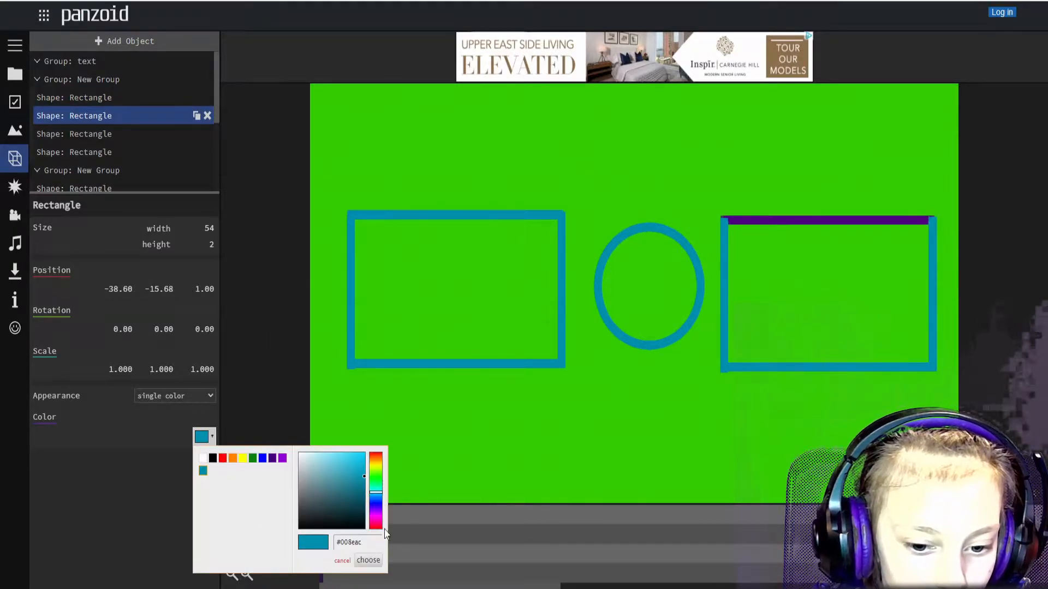
{"action": "left_click", "coordinate": [273, 458]}
{"action": "left_click", "coordinate": [369, 560]}
Color the right box's right and left edges indigo.
{"action": "left_click", "coordinate": [146, 132]}
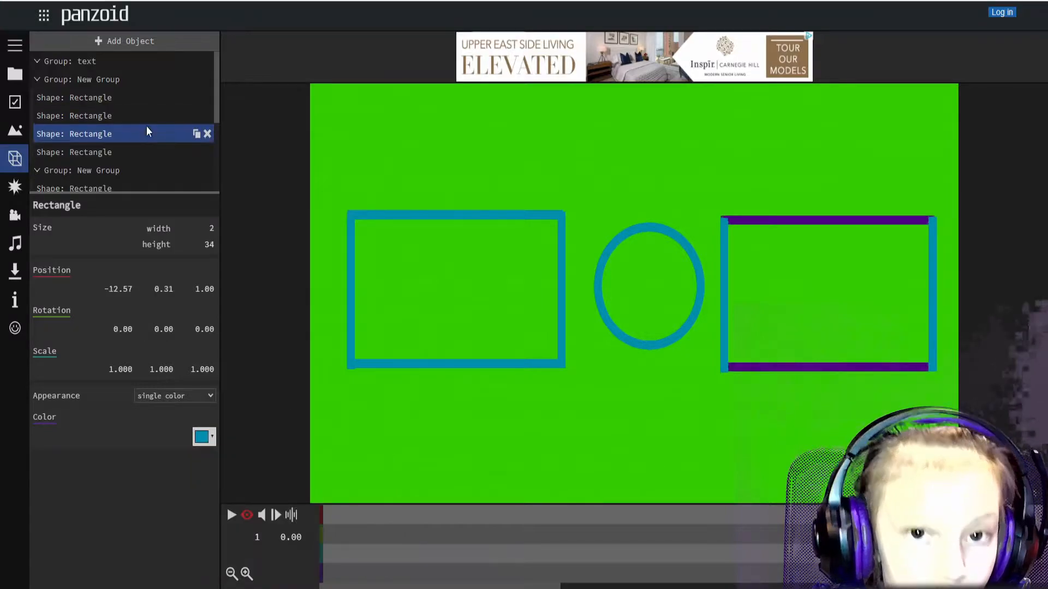
{"action": "left_click", "coordinate": [211, 439]}
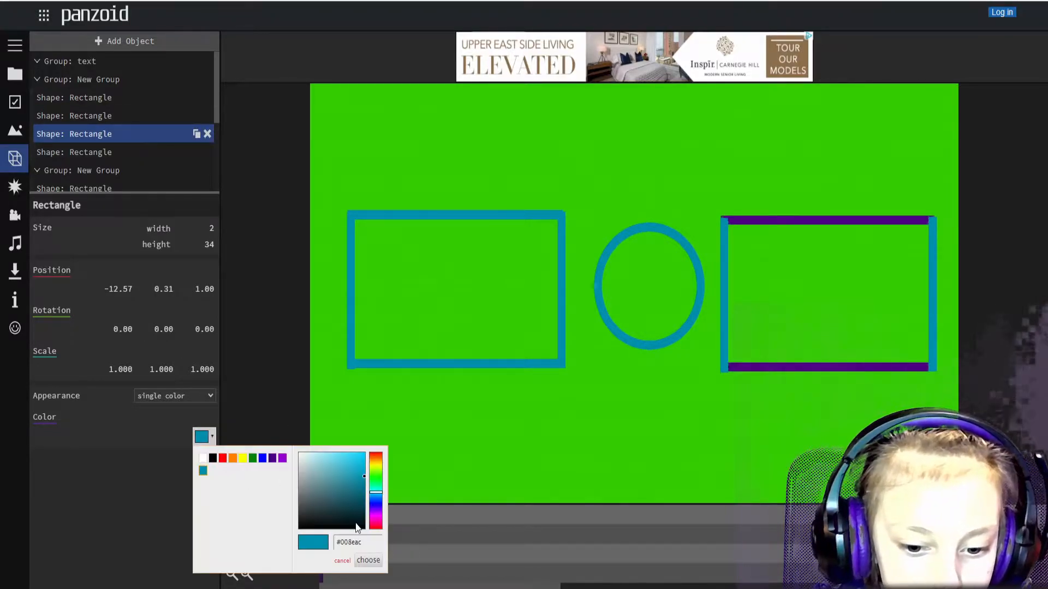
{"action": "left_click", "coordinate": [273, 457]}
{"action": "left_click", "coordinate": [369, 561]}
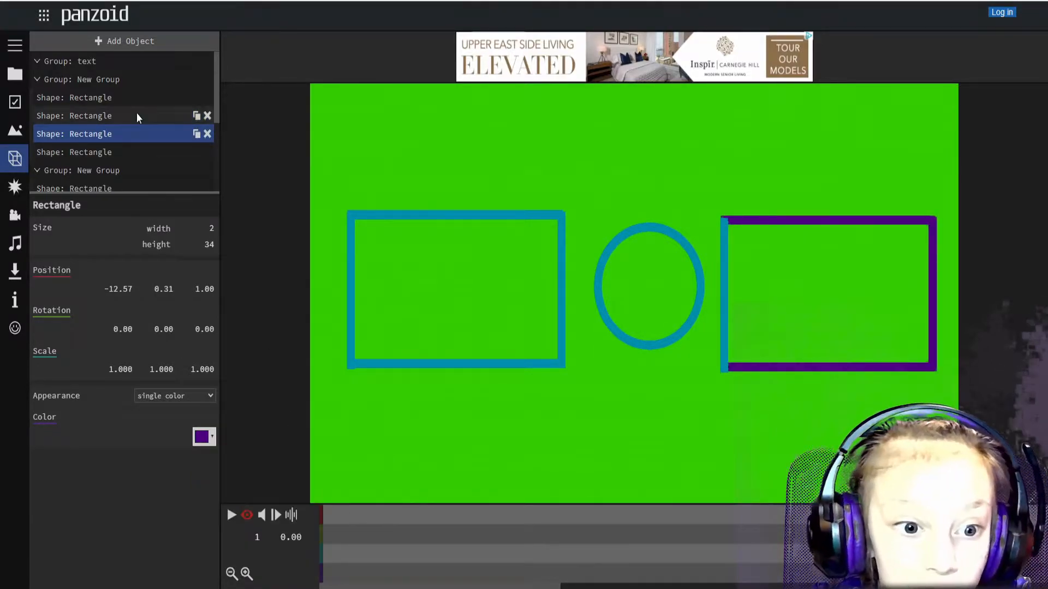
{"action": "left_click", "coordinate": [145, 152]}
{"action": "left_click", "coordinate": [212, 438]}
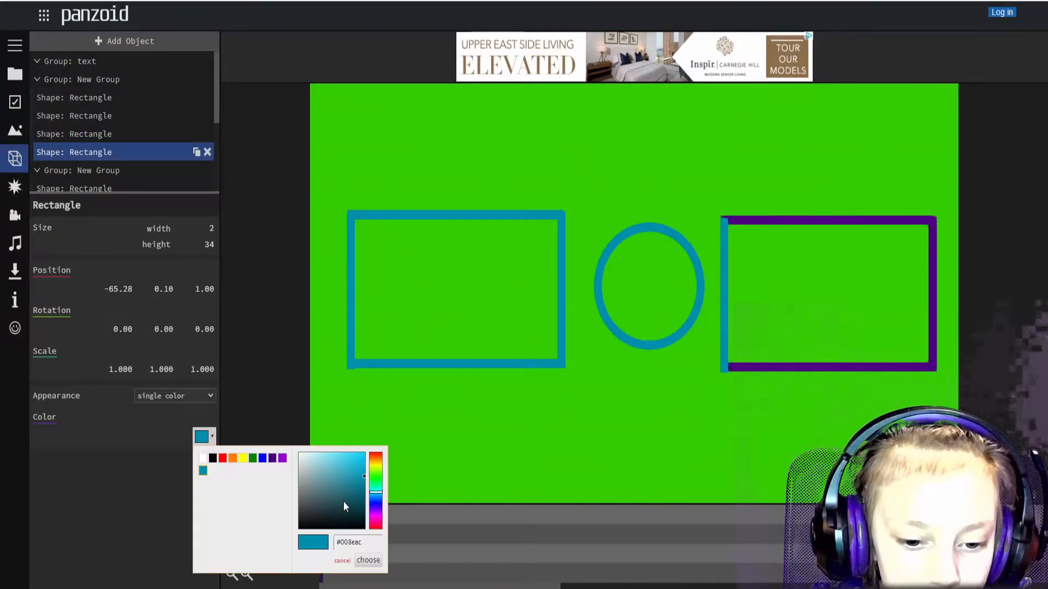
{"action": "left_click", "coordinate": [272, 458]}
{"action": "left_click", "coordinate": [368, 561]}
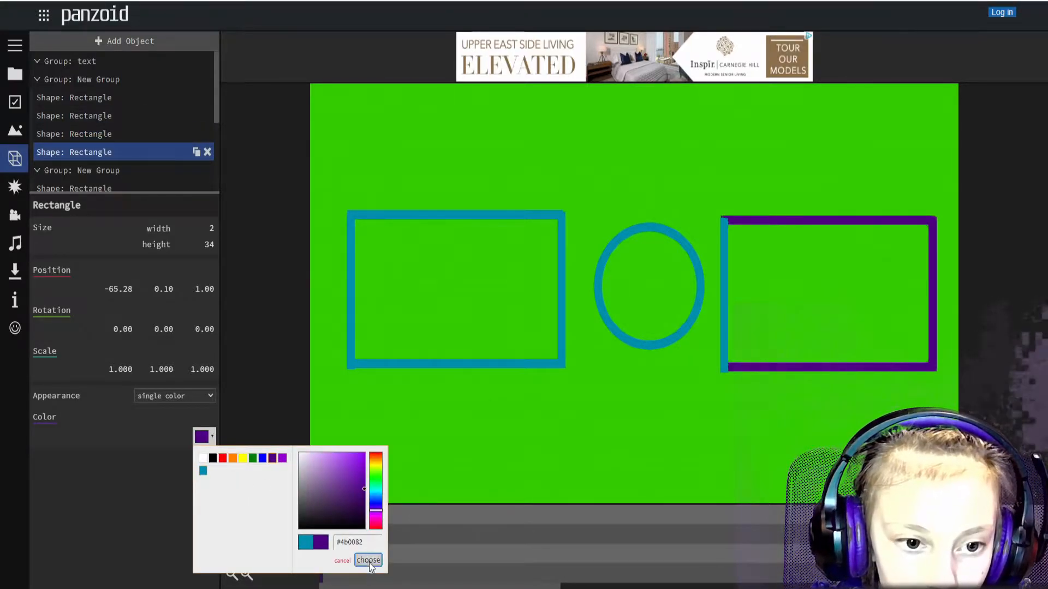
Make the left box's top edge dark purple and its bottom edge indigo.
{"action": "scroll", "coordinate": [138, 159], "scroll_direction": "down", "scroll_amount": 3}
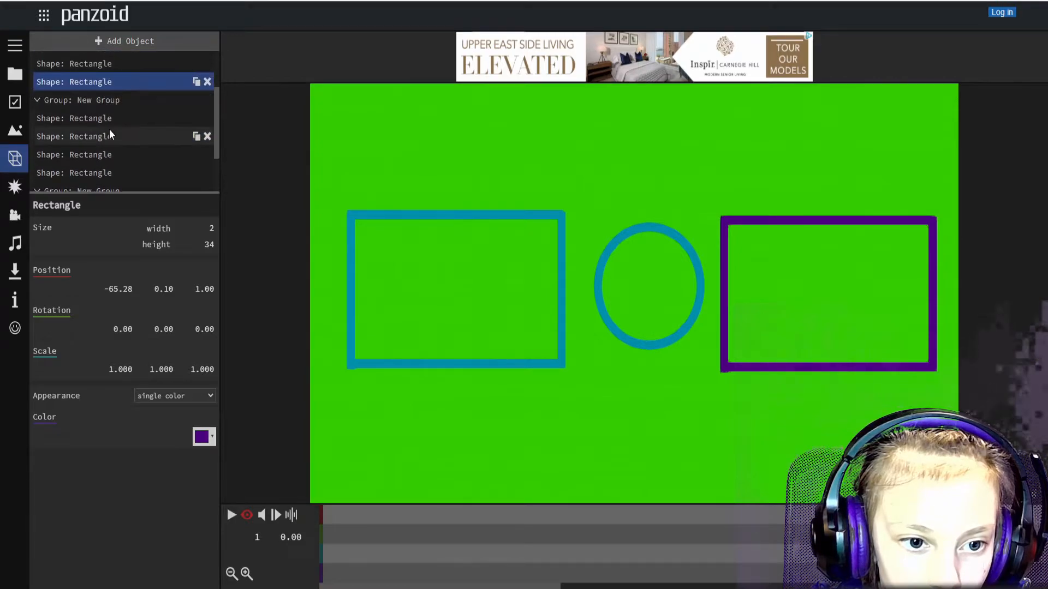
{"action": "left_click", "coordinate": [97, 119]}
{"action": "left_click", "coordinate": [206, 438]}
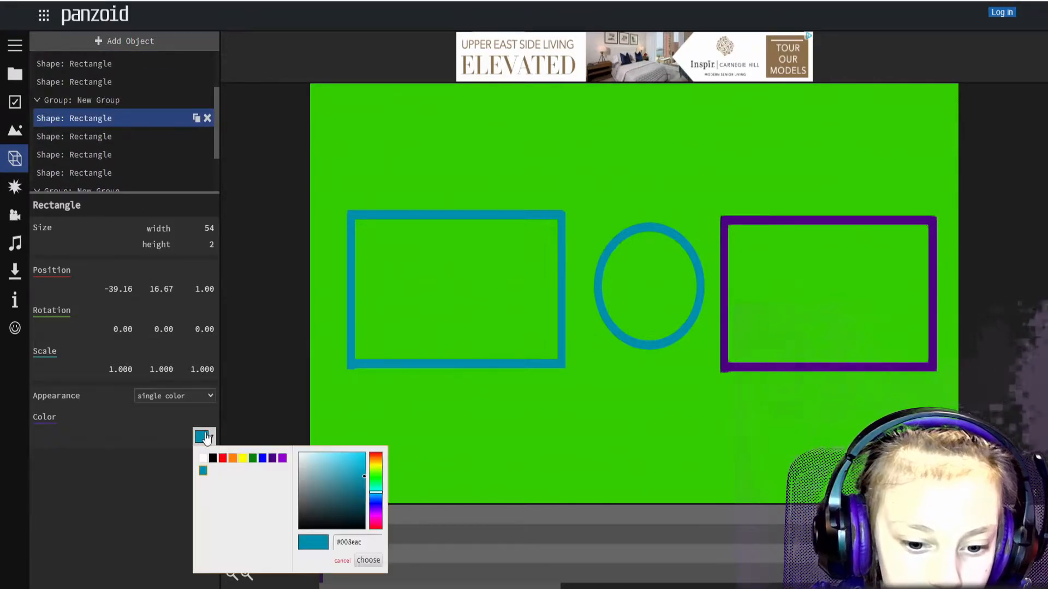
{"action": "left_click", "coordinate": [271, 459]}
{"action": "left_click", "coordinate": [368, 561]}
{"action": "left_click", "coordinate": [131, 137]}
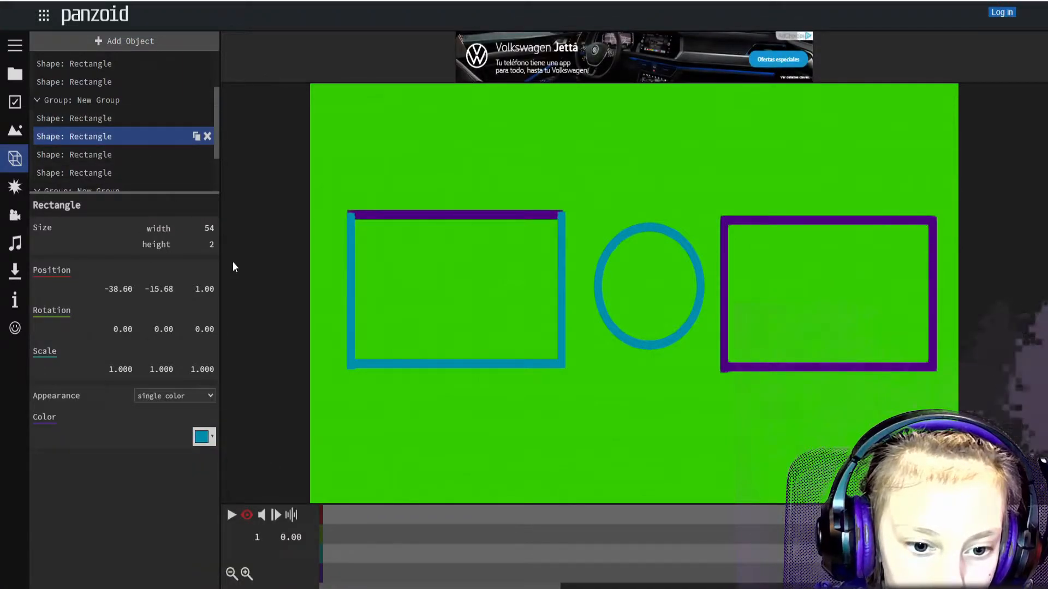
{"action": "left_click", "coordinate": [213, 437]}
{"action": "left_click", "coordinate": [272, 459]}
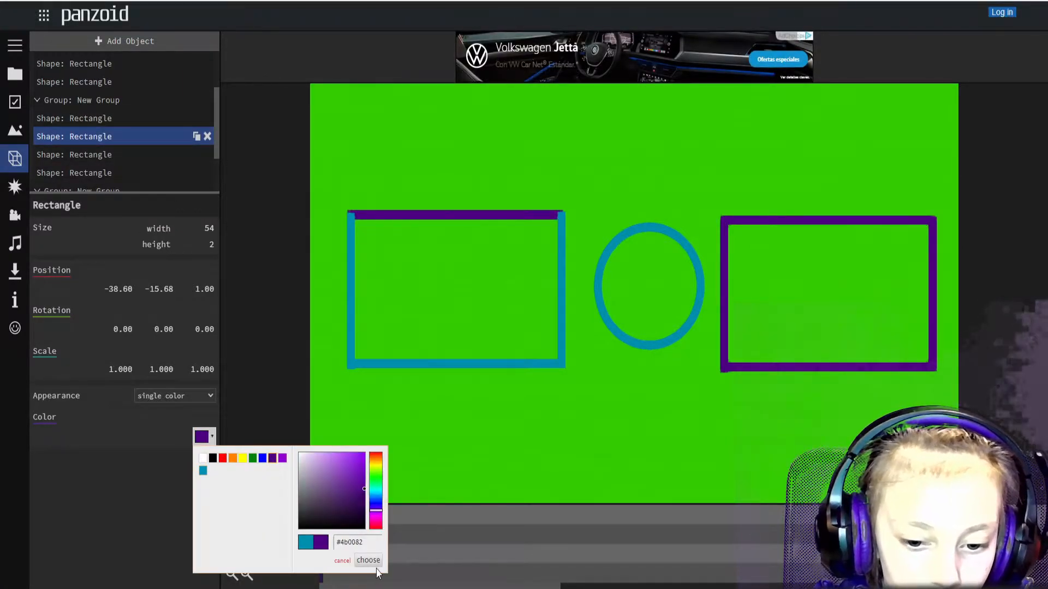
{"action": "left_click", "coordinate": [369, 560]}
Color the left box's right and left edges indigo.
{"action": "left_click", "coordinate": [123, 154]}
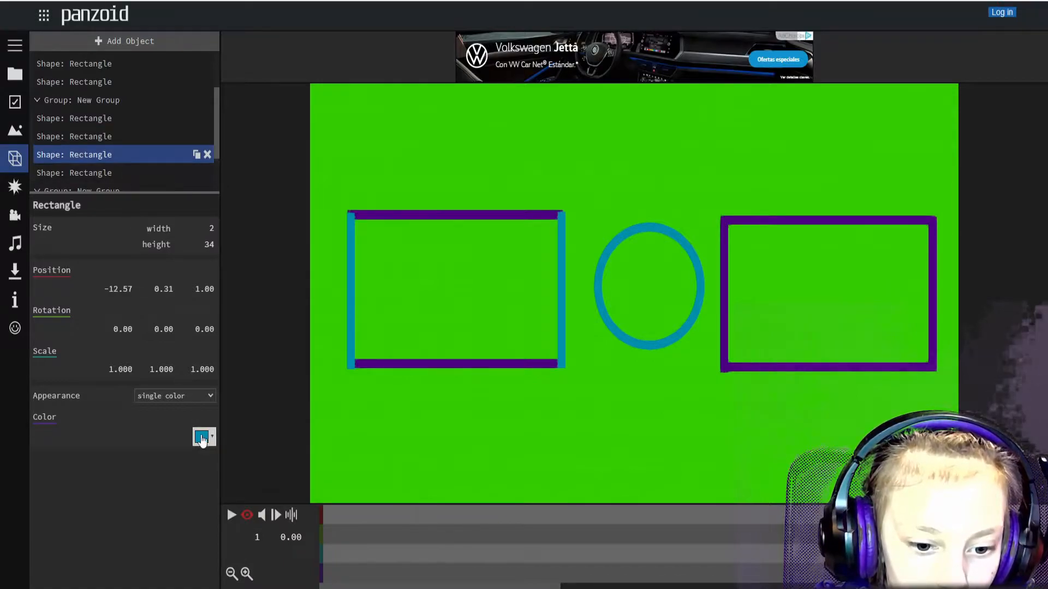
{"action": "left_click", "coordinate": [212, 440]}
{"action": "left_click", "coordinate": [272, 459]}
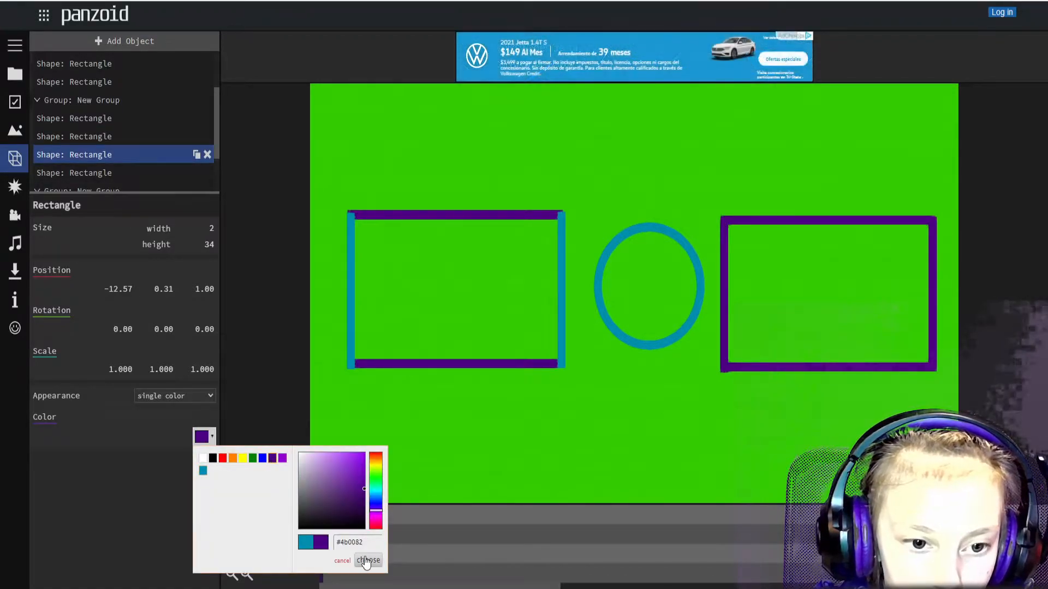
{"action": "scroll", "coordinate": [73, 126], "scroll_direction": "down", "scroll_amount": 2}
{"action": "left_click", "coordinate": [368, 560]}
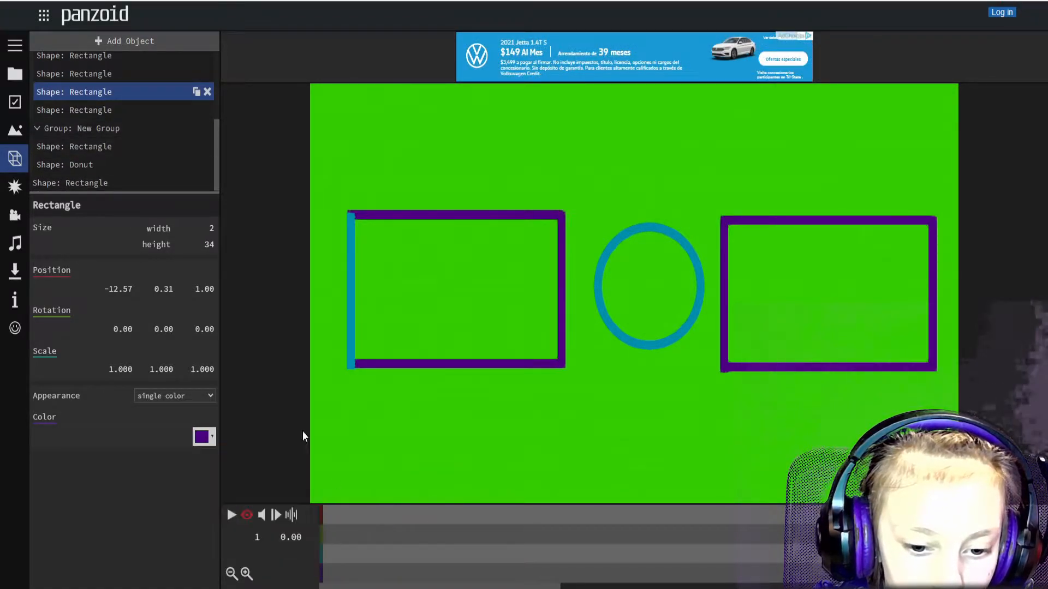
{"action": "left_click", "coordinate": [111, 109]}
{"action": "left_click", "coordinate": [211, 438]}
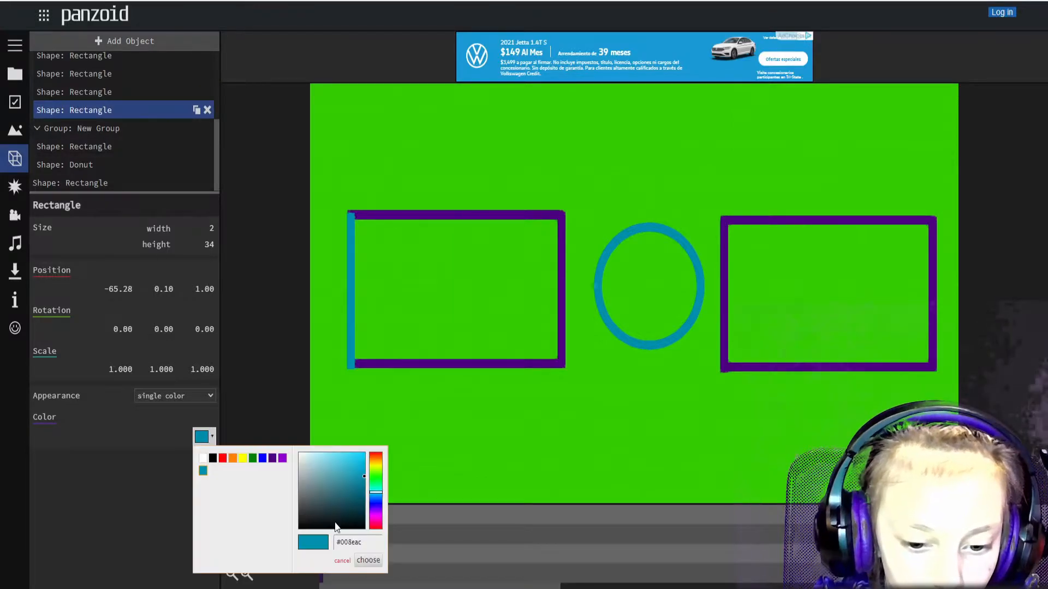
{"action": "left_click", "coordinate": [272, 458]}
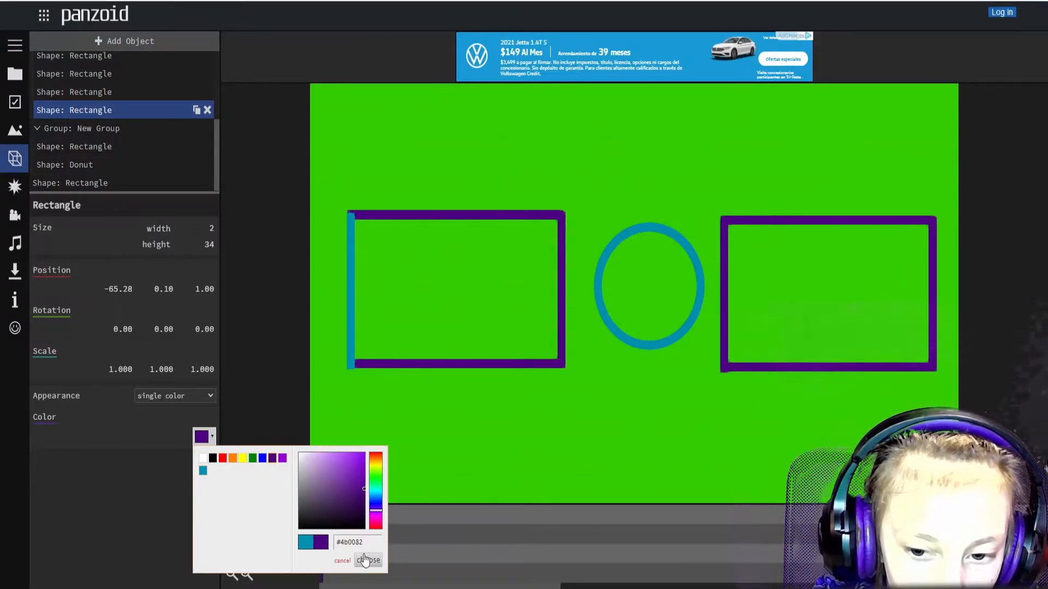
{"action": "left_click", "coordinate": [368, 561]}
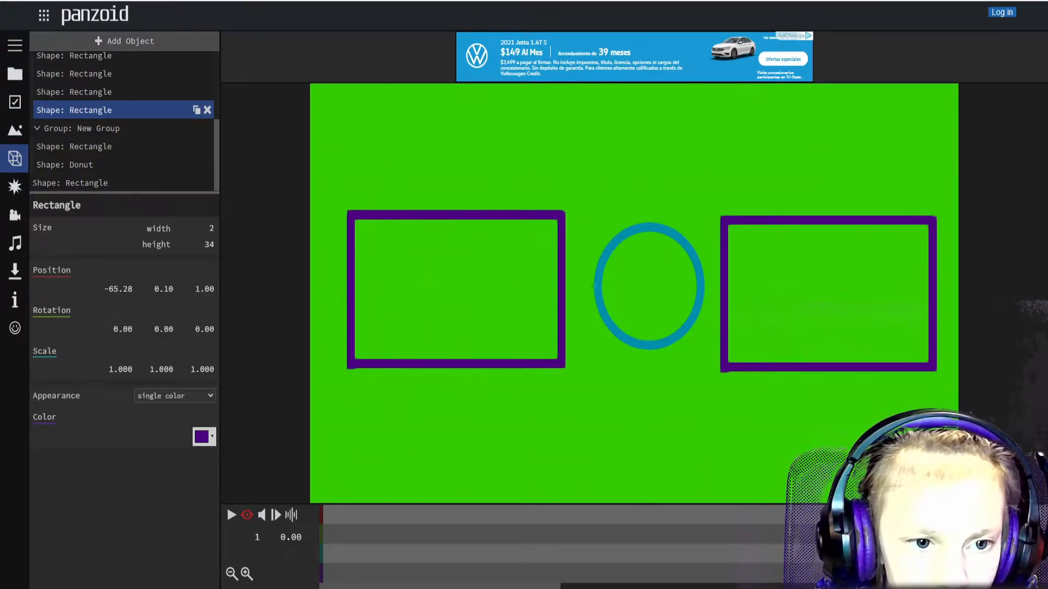
Make the Donut circle dark purple and bring up the video download settings.
{"action": "scroll", "coordinate": [113, 143], "scroll_direction": "up", "scroll_amount": 3}
{"action": "scroll", "coordinate": [117, 148], "scroll_direction": "down", "scroll_amount": 3}
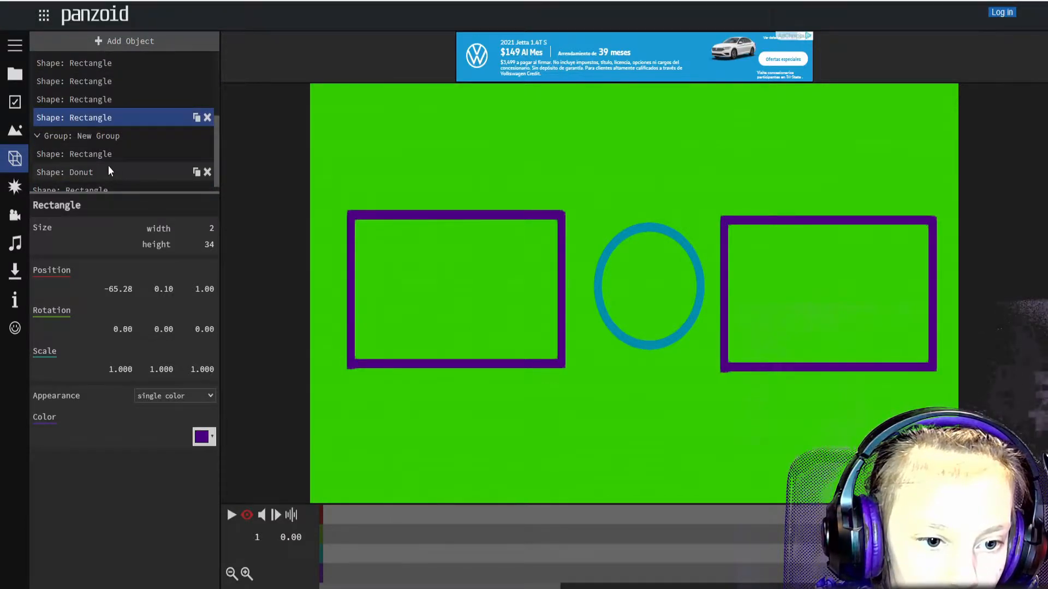
{"action": "left_click", "coordinate": [108, 170]}
{"action": "left_click", "coordinate": [214, 474]}
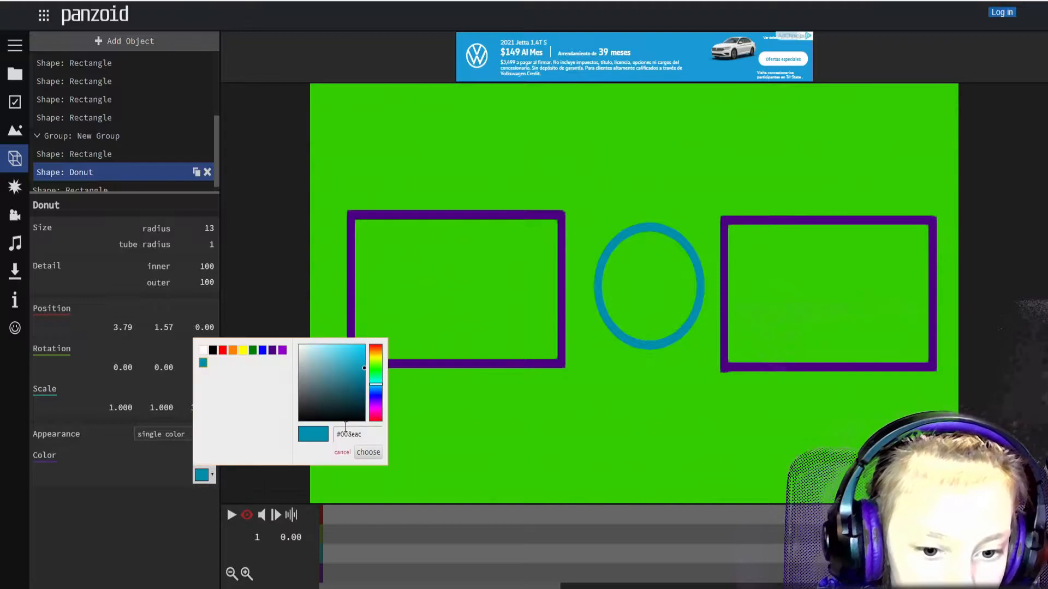
{"action": "left_click", "coordinate": [271, 350]}
{"action": "left_click", "coordinate": [368, 453]}
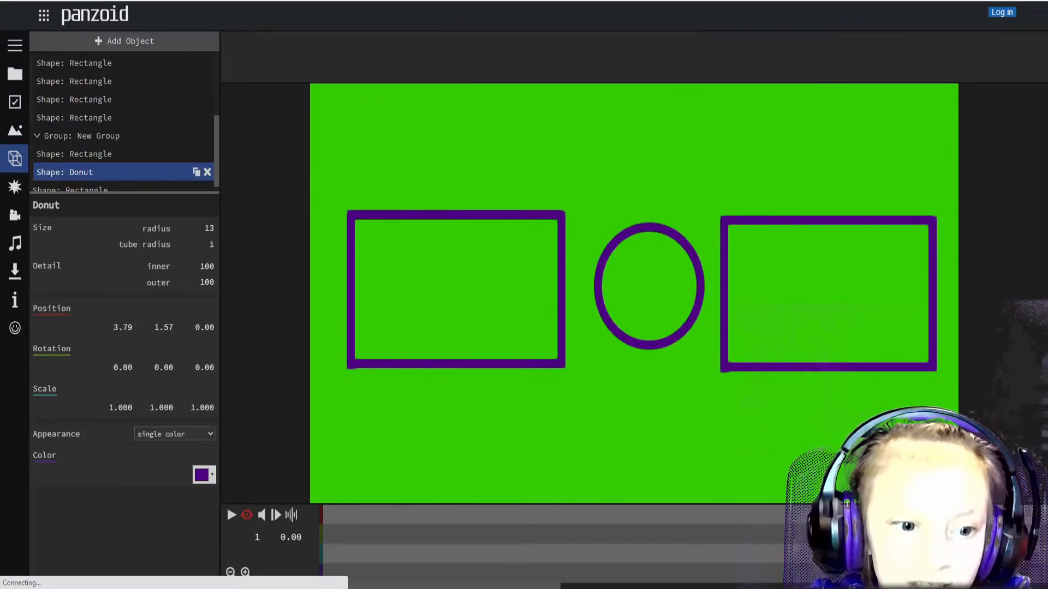
{"action": "left_click", "coordinate": [18, 277]}
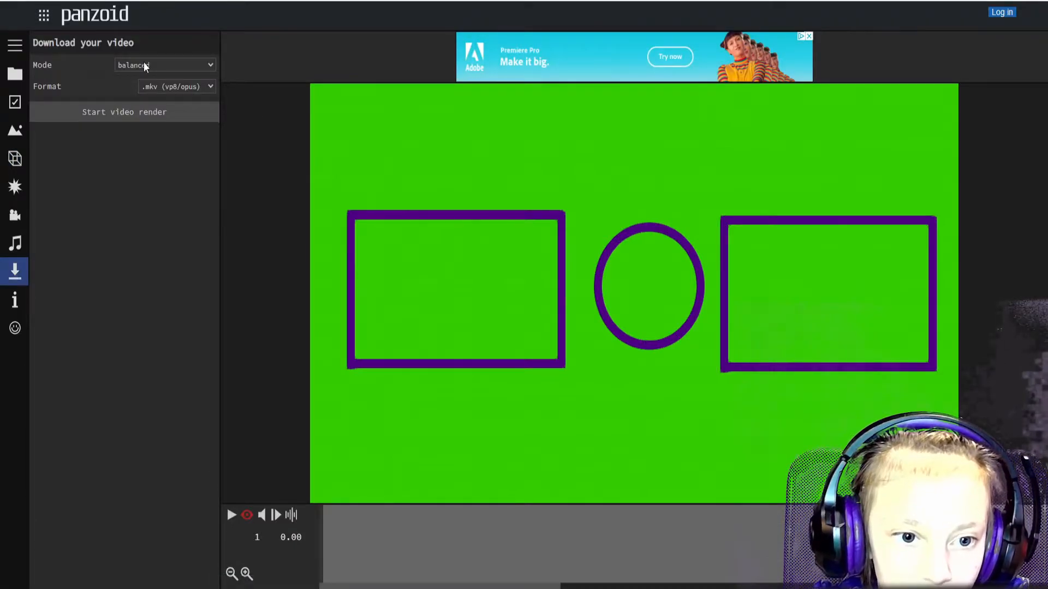
Begin rendering the green-screen outro video from the Download your video panel.
{"action": "left_click", "coordinate": [145, 113]}
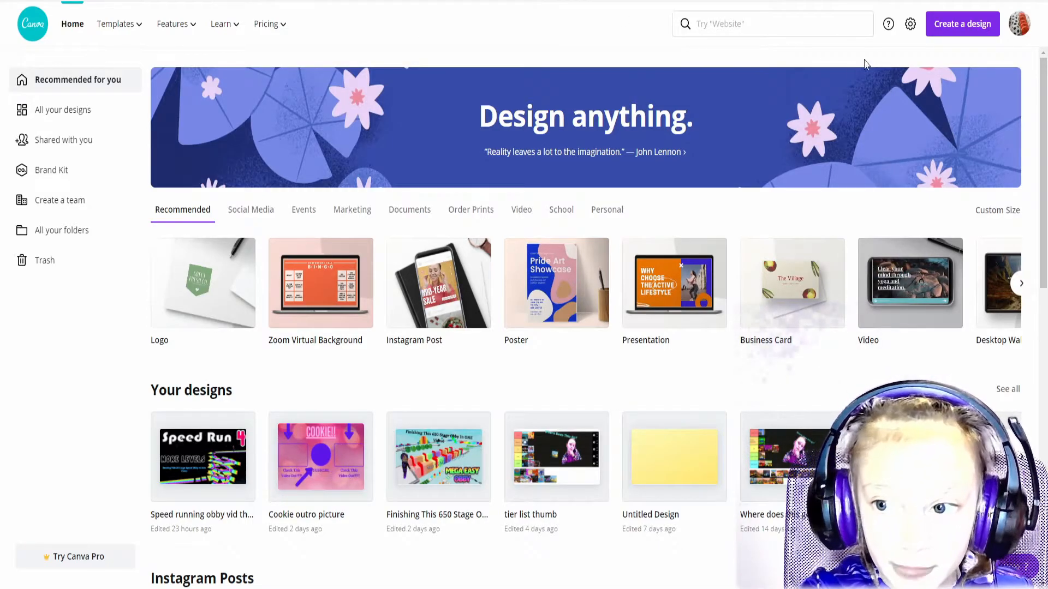
Search design types for 'you' and create a new YouTube Intro design.
{"action": "left_click", "coordinate": [962, 24]}
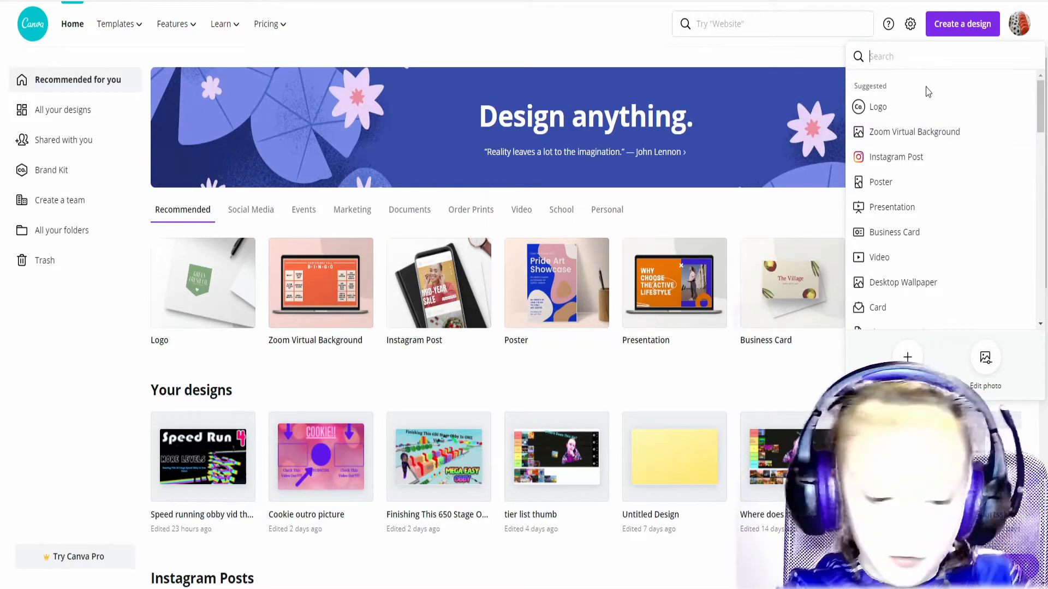
{"action": "type", "text": "you"}
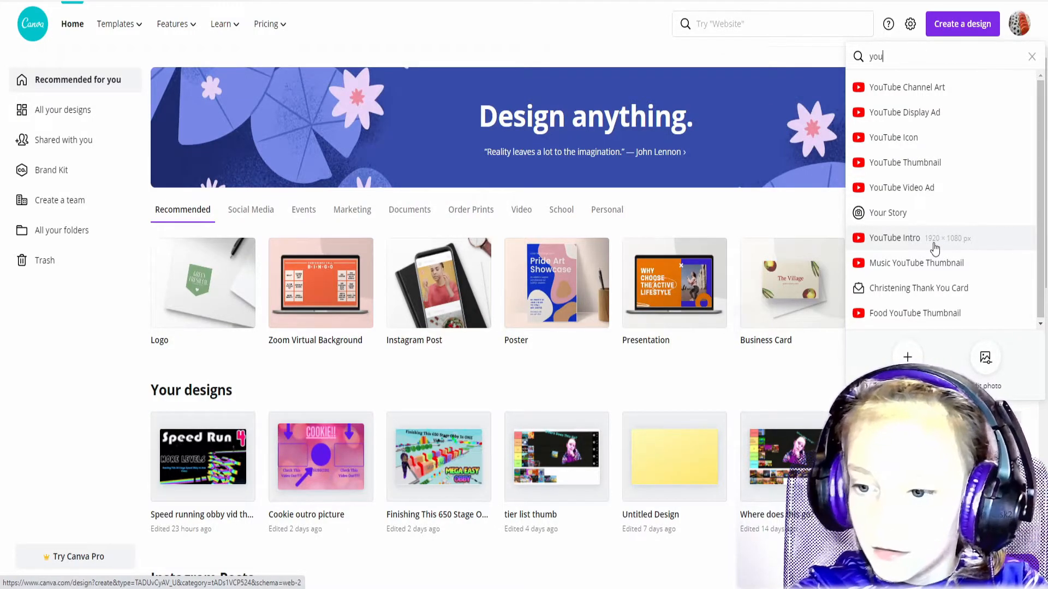
{"action": "left_click", "coordinate": [895, 238]}
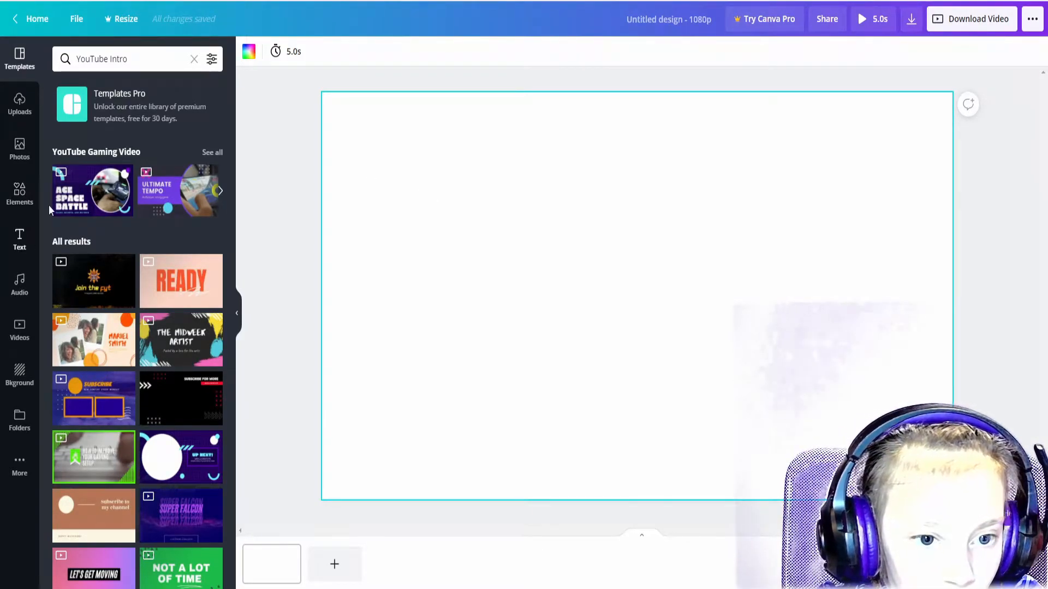
Apply the recently used purple-teal low-poly background to the page.
{"action": "left_click", "coordinate": [20, 103]}
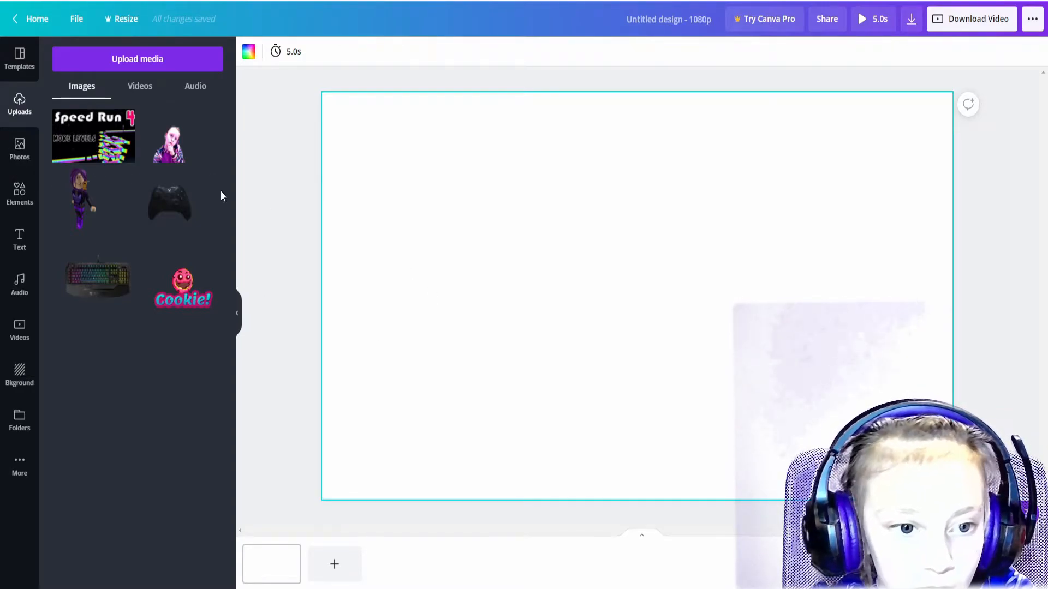
{"action": "left_click", "coordinate": [19, 375]}
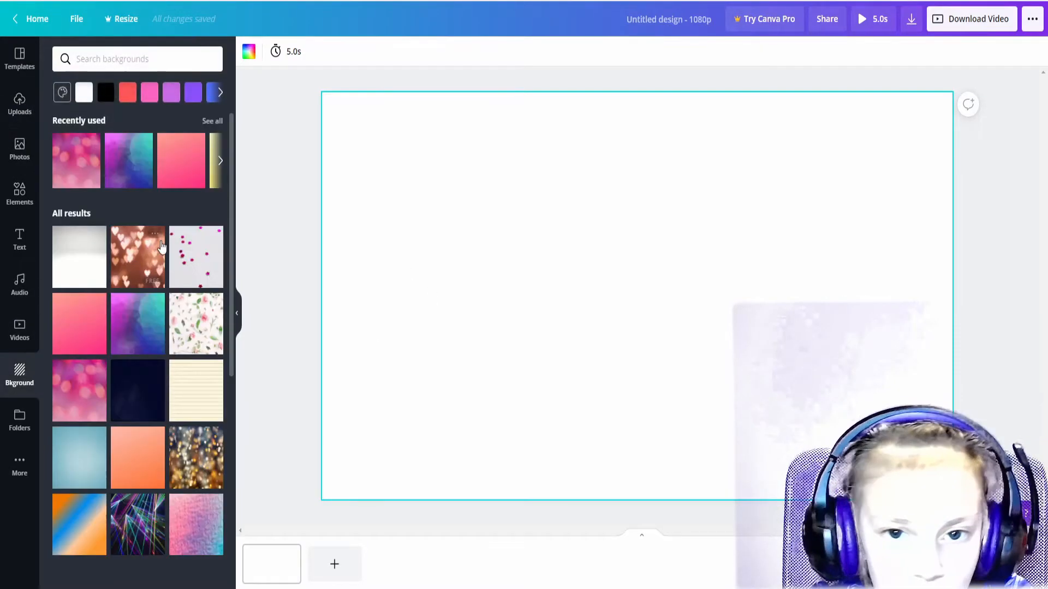
{"action": "left_click", "coordinate": [129, 159]}
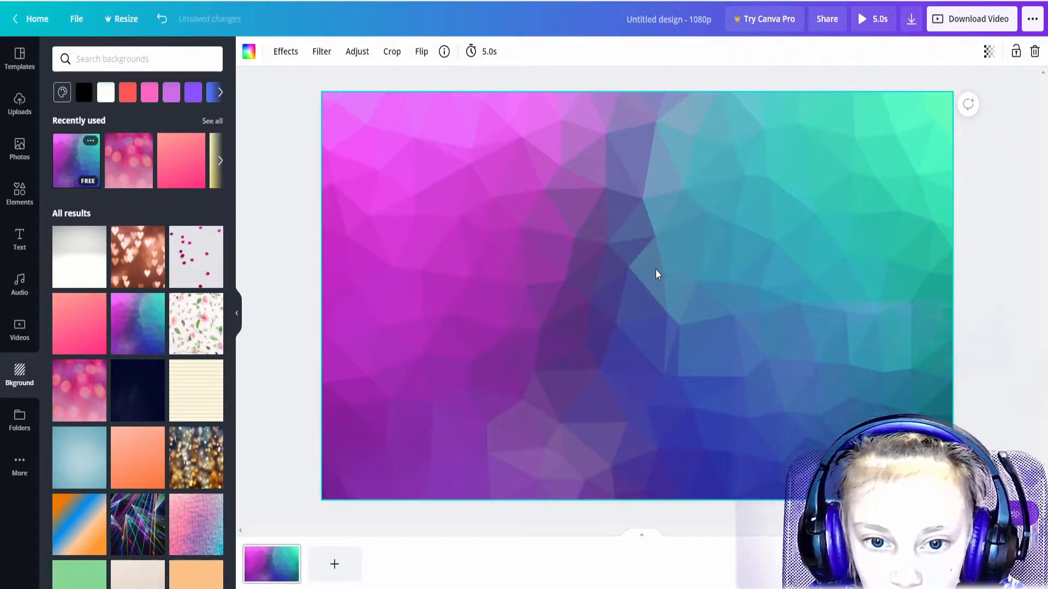
Add a heading reading 'Cookie' and move it near the top of the page.
{"action": "left_click", "coordinate": [20, 238]}
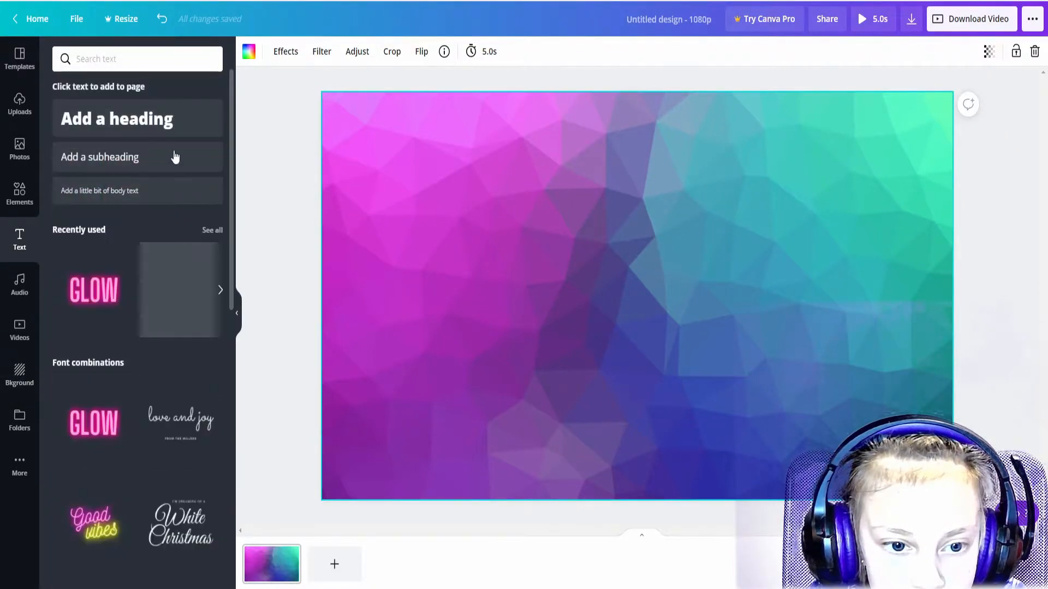
{"action": "left_click", "coordinate": [139, 126]}
{"action": "key", "text": "BackSpace"}
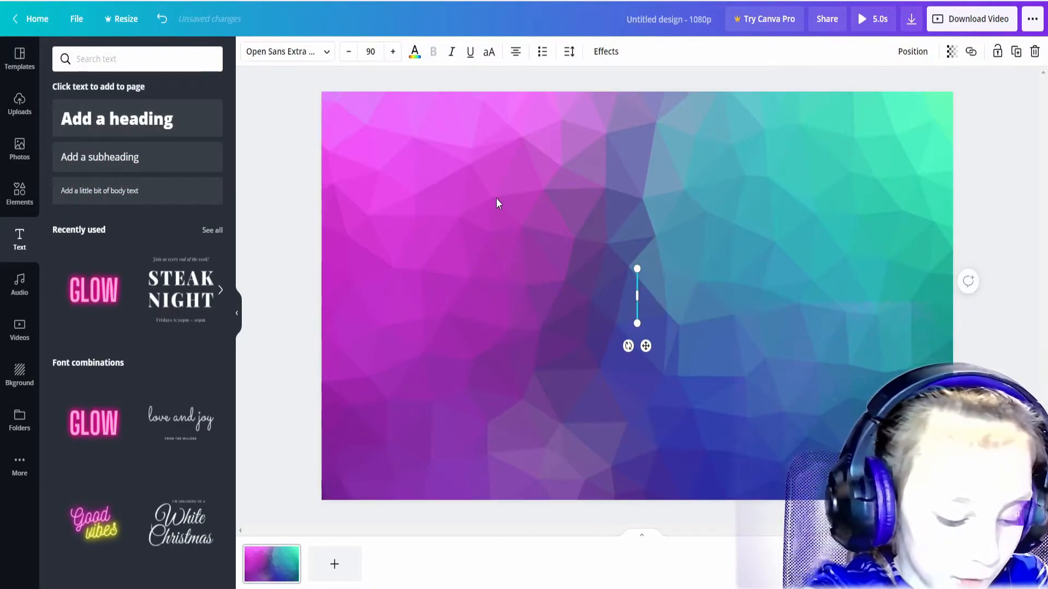
{"action": "type", "text": "C"}
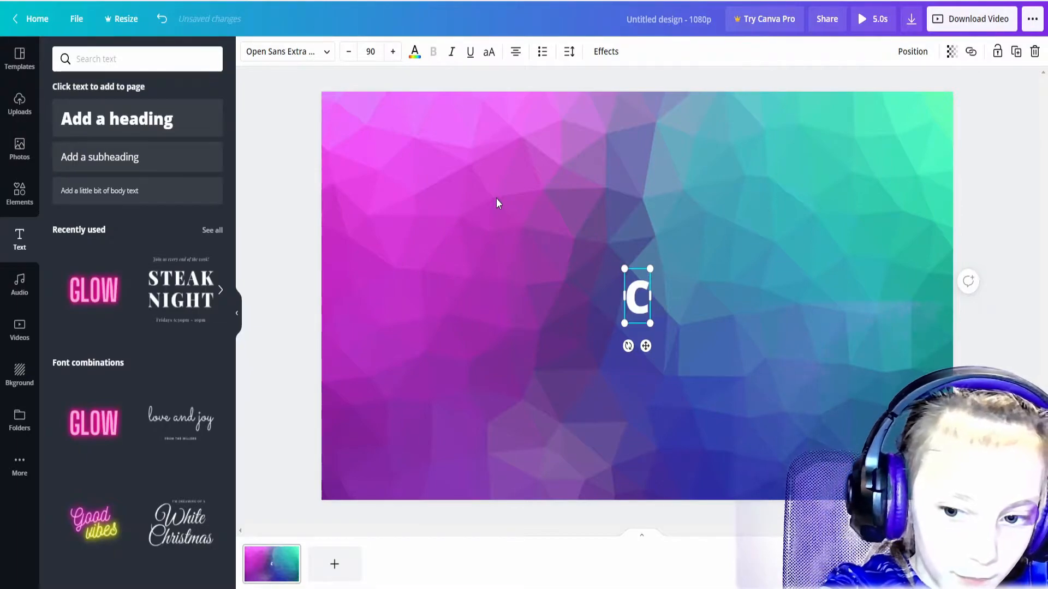
{"action": "type", "text": "o"}
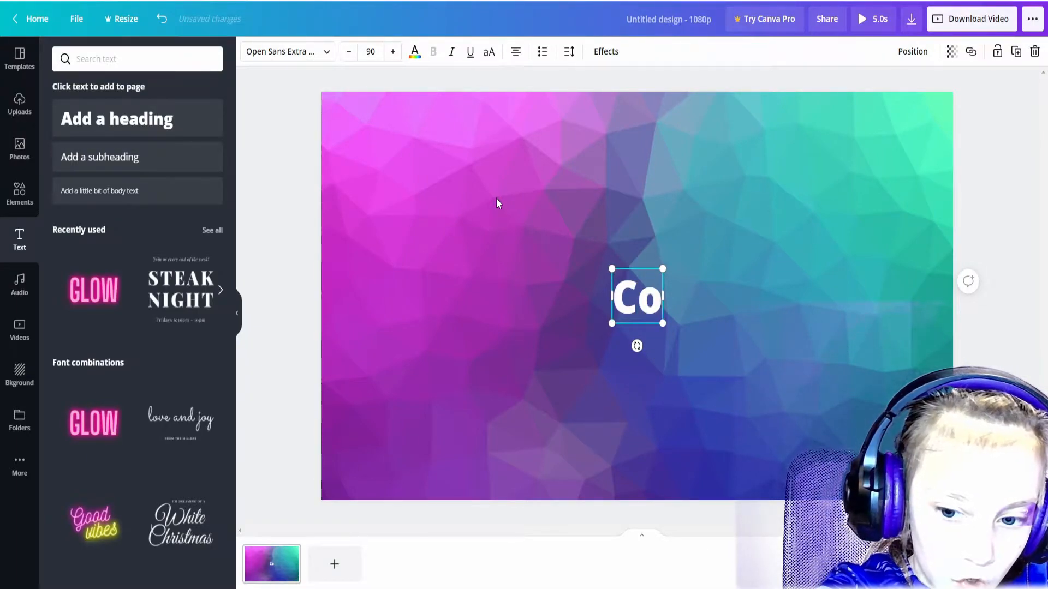
{"action": "type", "text": "okie"}
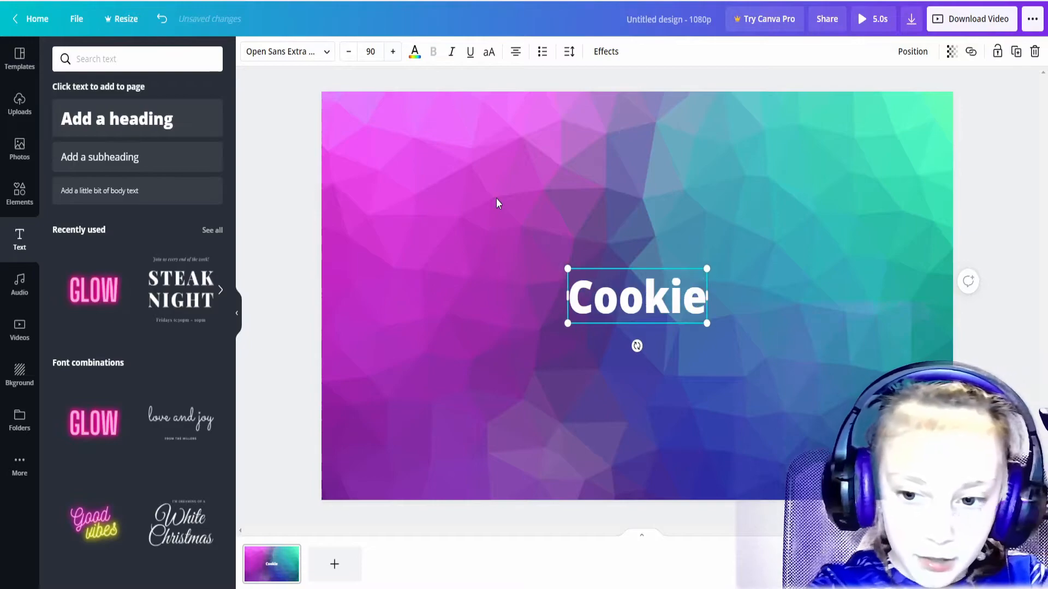
{"action": "left_click_drag", "start_coordinate": [619, 270], "coordinate": [611, 153]}
Colour the Cookie heading purple.
{"action": "left_click", "coordinate": [416, 51]}
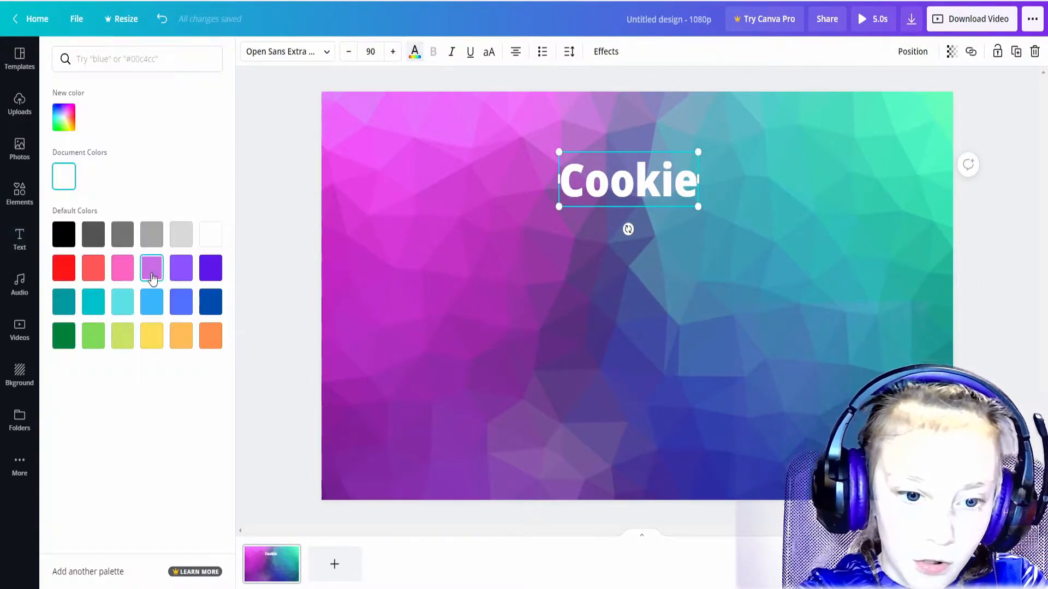
{"action": "left_click", "coordinate": [210, 267]}
{"action": "left_click", "coordinate": [414, 53]}
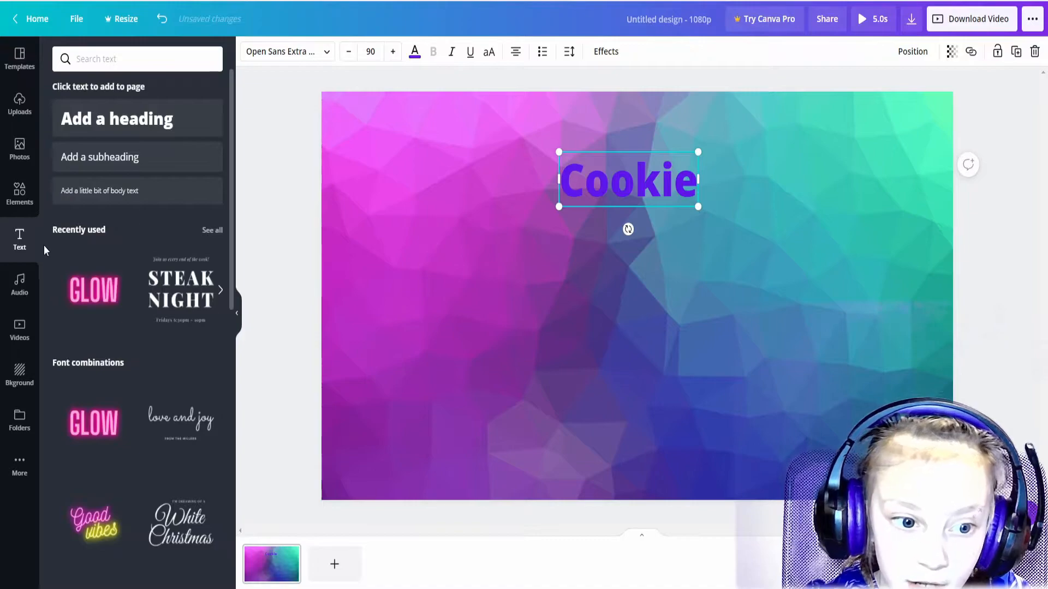
{"action": "left_click", "coordinate": [19, 198]}
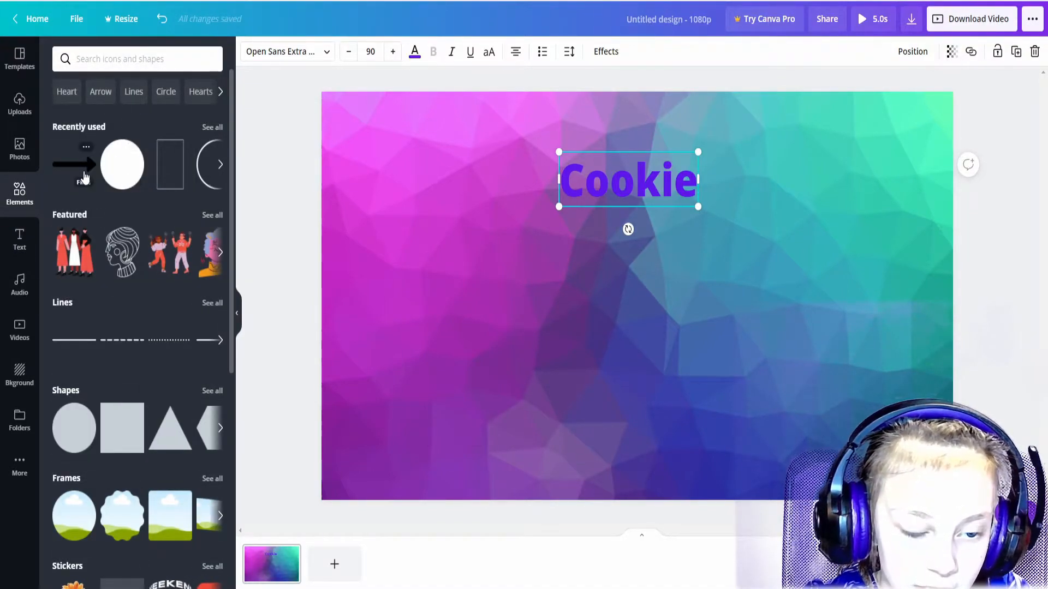
Add an arrow graphic, narrow it, rotate it up-right and place it lower left.
{"action": "left_click", "coordinate": [68, 165]}
{"action": "left_click_drag", "start_coordinate": [612, 344], "coordinate": [547, 463]}
{"action": "left_click_drag", "start_coordinate": [395, 413], "coordinate": [588, 422]}
{"action": "left_click_drag", "start_coordinate": [706, 479], "coordinate": [710, 476]}
{"action": "left_click_drag", "start_coordinate": [723, 360], "coordinate": [571, 383]}
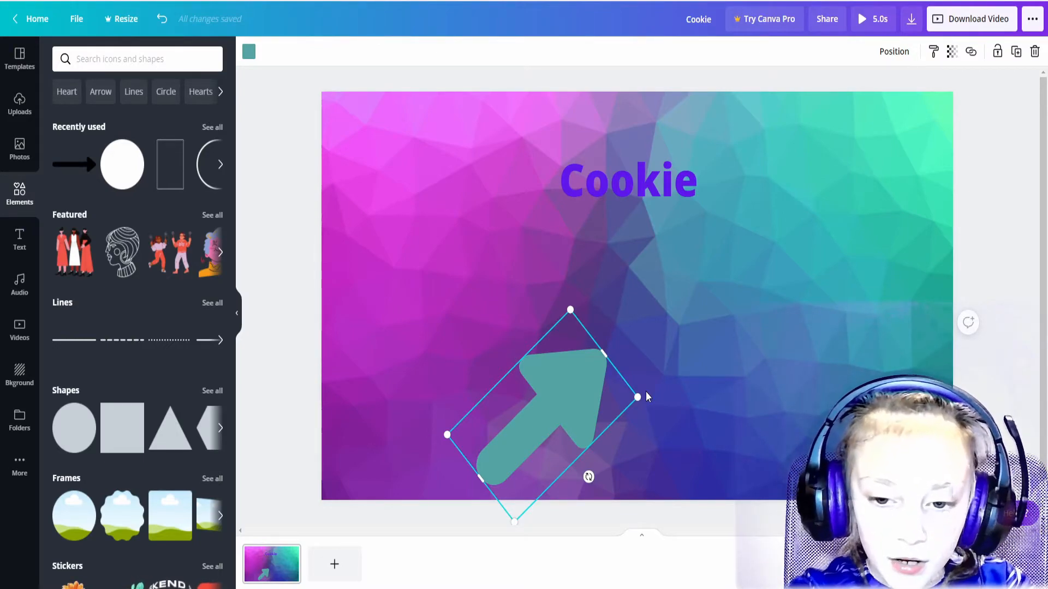
Delete the arrow and the Cookie heading from the page.
{"action": "key", "text": "Delete"}
{"action": "left_click", "coordinate": [607, 199]}
{"action": "key", "text": "Delete"}
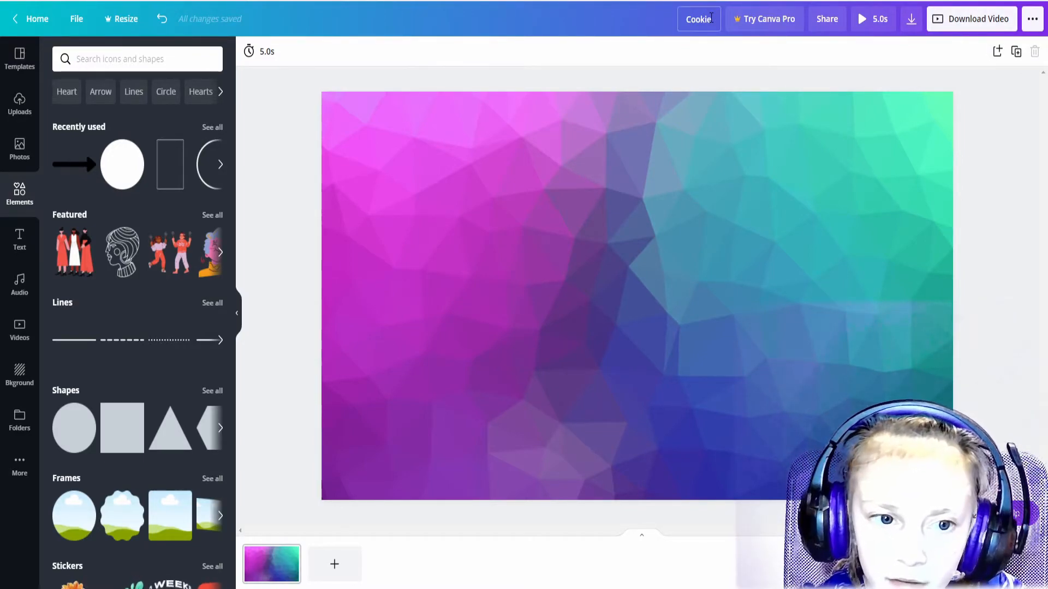
From the home page, enter a custom design size of 1920 width by 1080 height.
{"action": "left_click", "coordinate": [39, 22]}
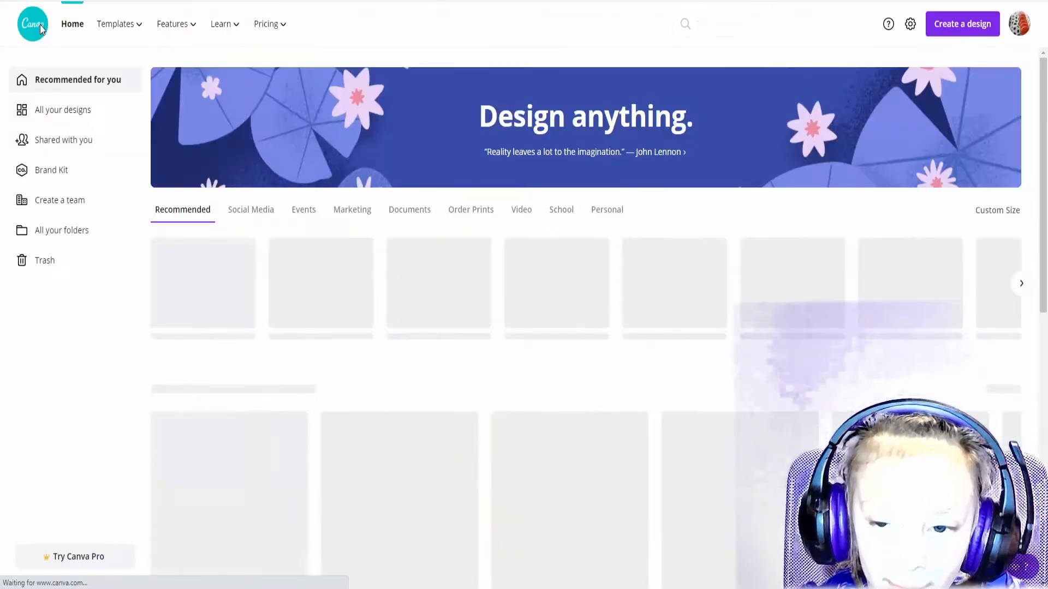
{"action": "left_click", "coordinate": [958, 25]}
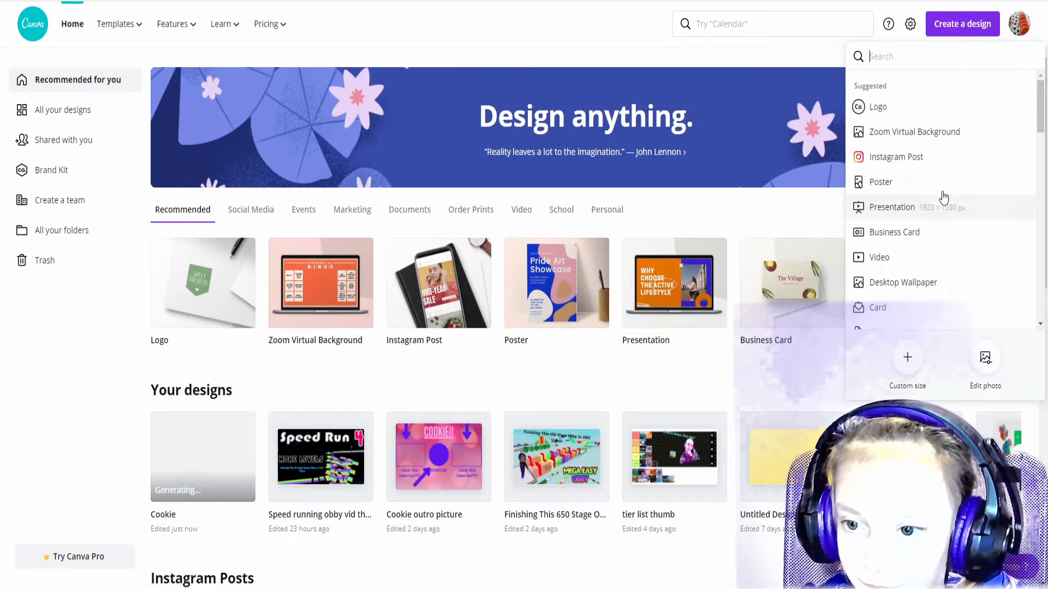
{"action": "left_click", "coordinate": [908, 361]}
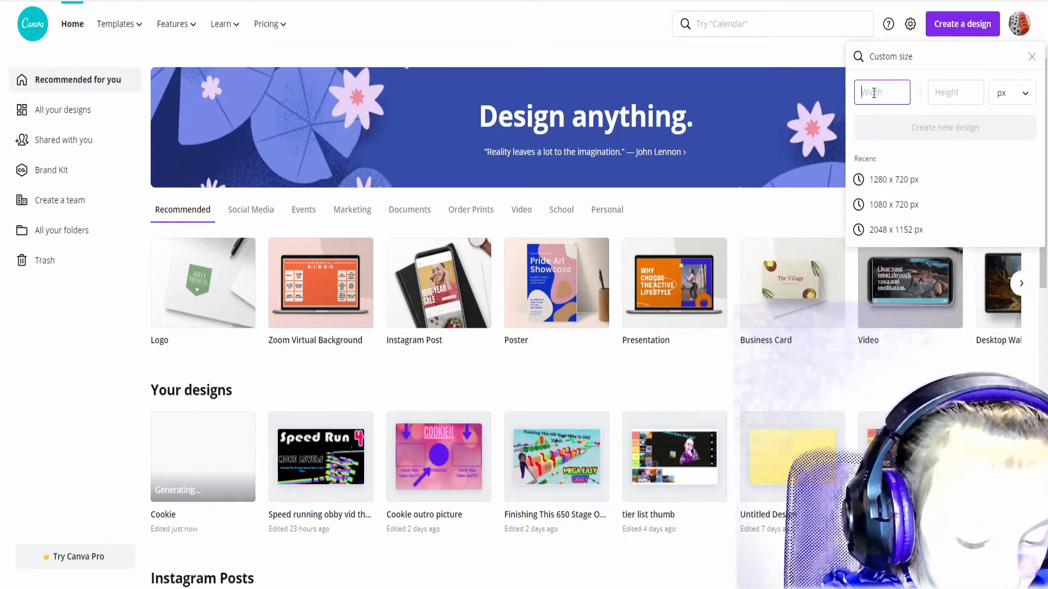
{"action": "type", "text": "19"}
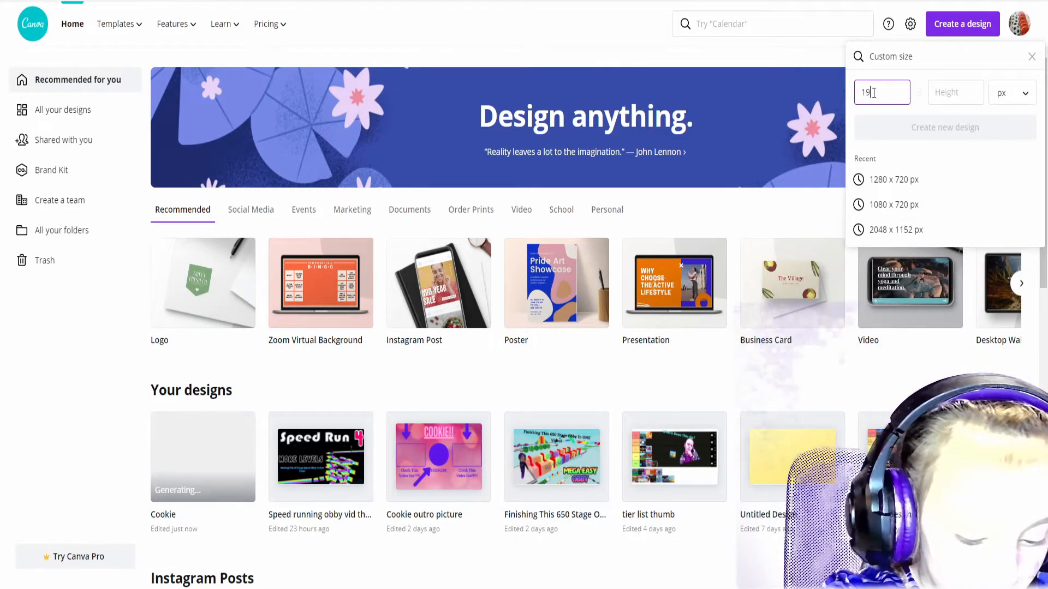
{"action": "type", "text": "20"}
{"action": "left_click", "coordinate": [955, 83]}
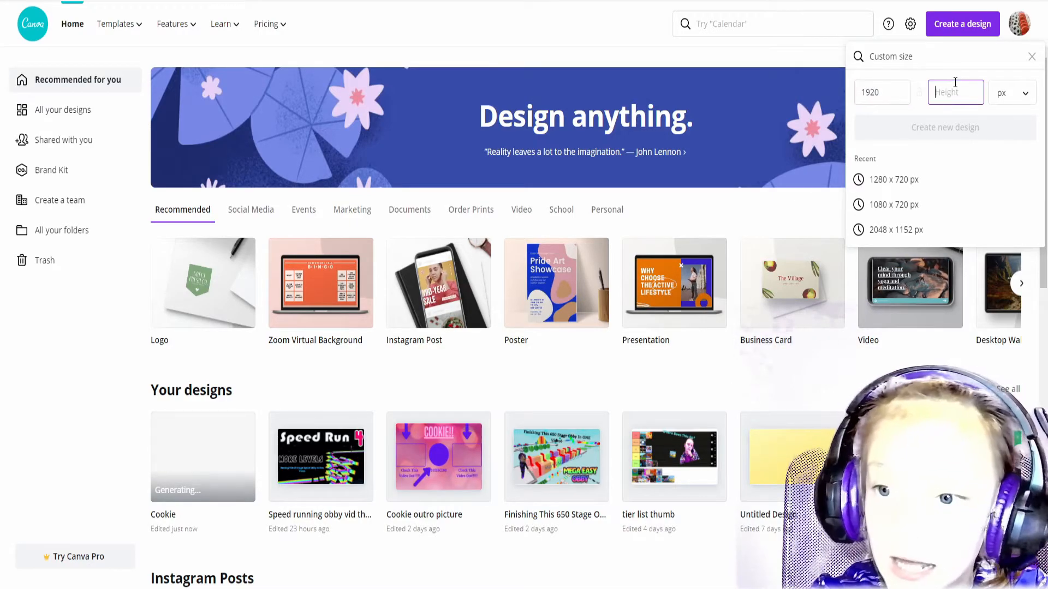
{"action": "type", "text": "108"}
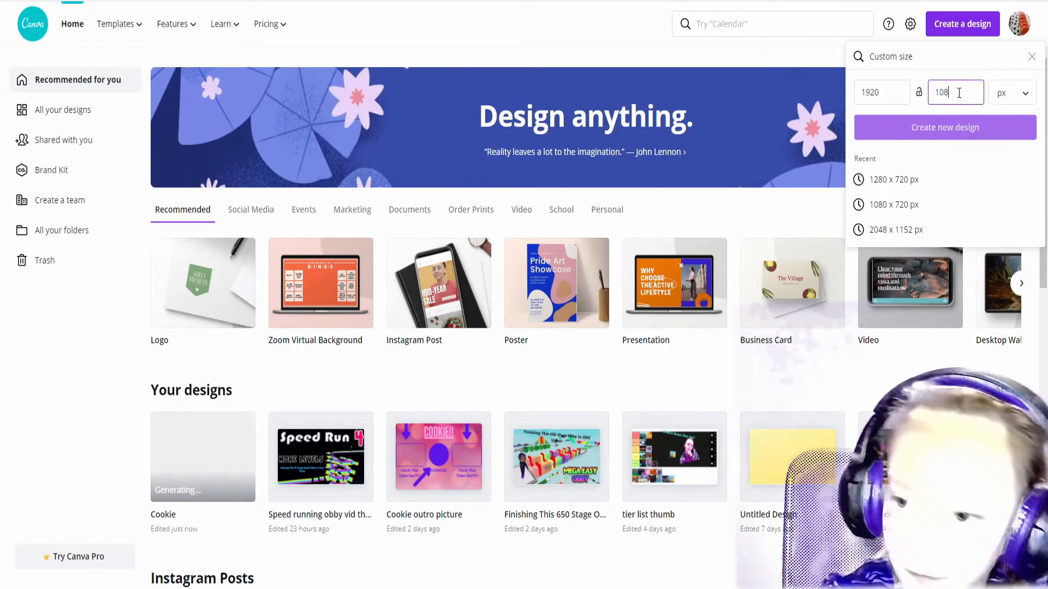
{"action": "type", "text": "0"}
{"action": "left_click", "coordinate": [1014, 94]}
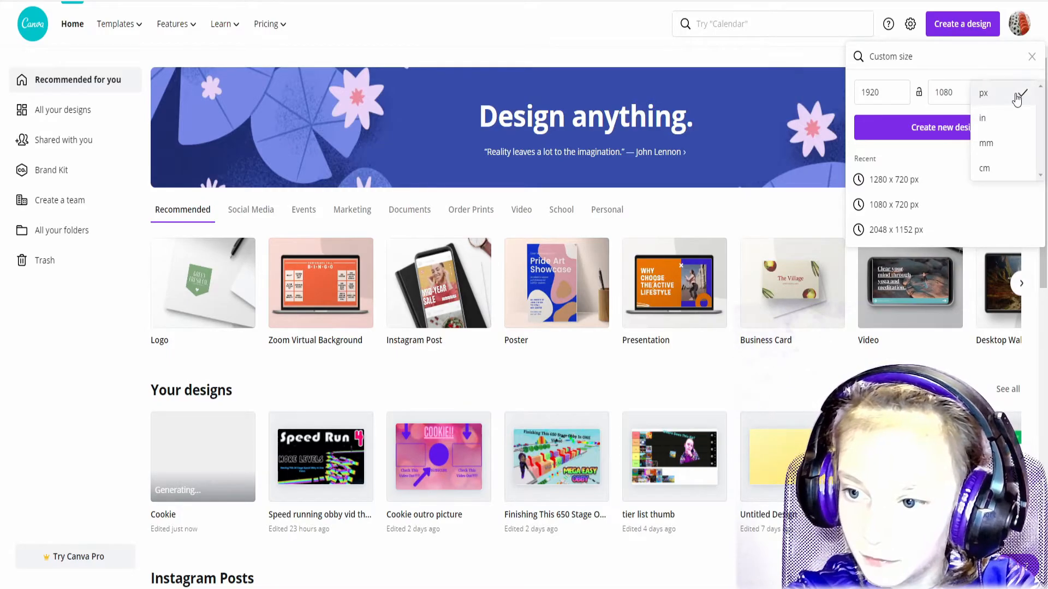
Keep px as the unit and create the blank 1920 × 1080 design.
{"action": "left_click", "coordinate": [1017, 97]}
{"action": "left_click", "coordinate": [1013, 123]}
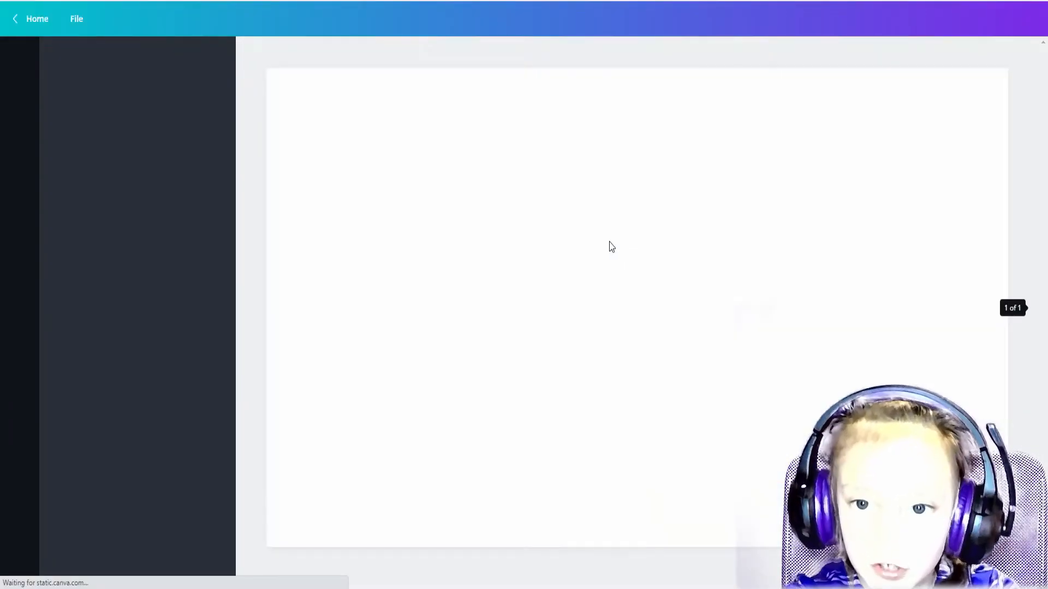